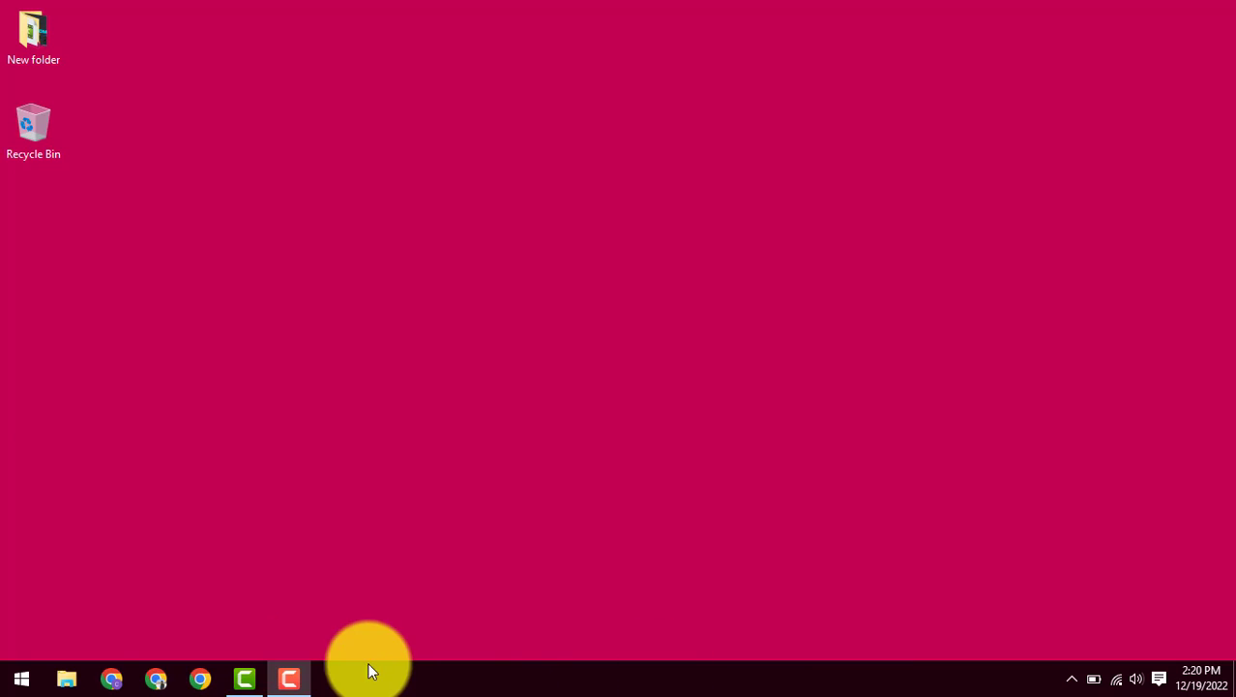
Open Chrome and search the web for "mixpad".
{"action": "left_click", "coordinate": [114, 680]}
{"action": "type", "text": "mix"}
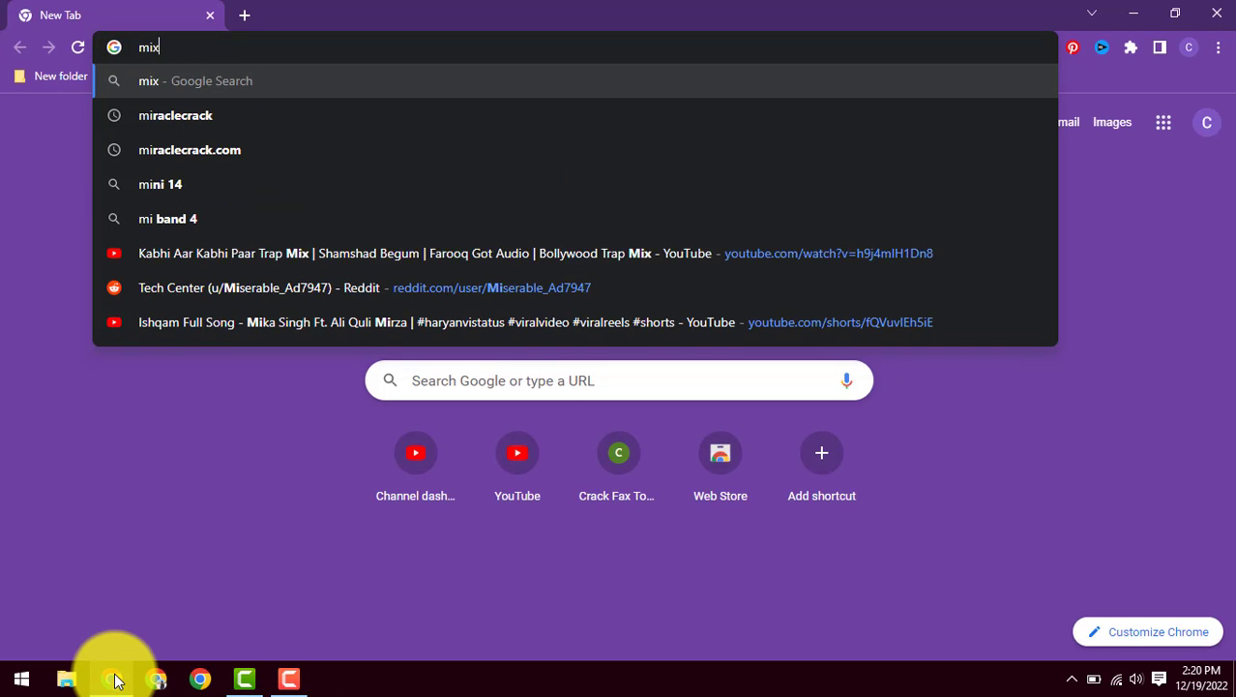
{"action": "type", "text": "pad"}
{"action": "key", "text": "Return"}
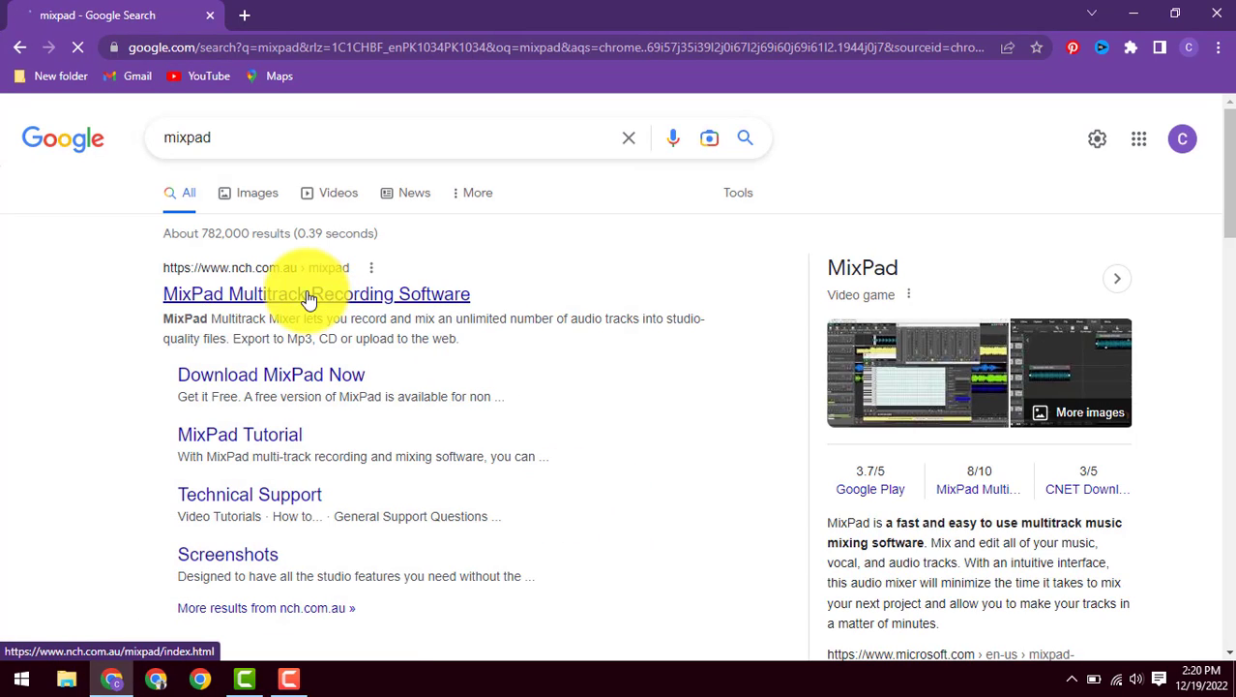
Open the search result "MixPad Multitrack Recording Software" on the NCH website.
{"action": "left_click_drag", "start_coordinate": [152, 299], "coordinate": [501, 290]}
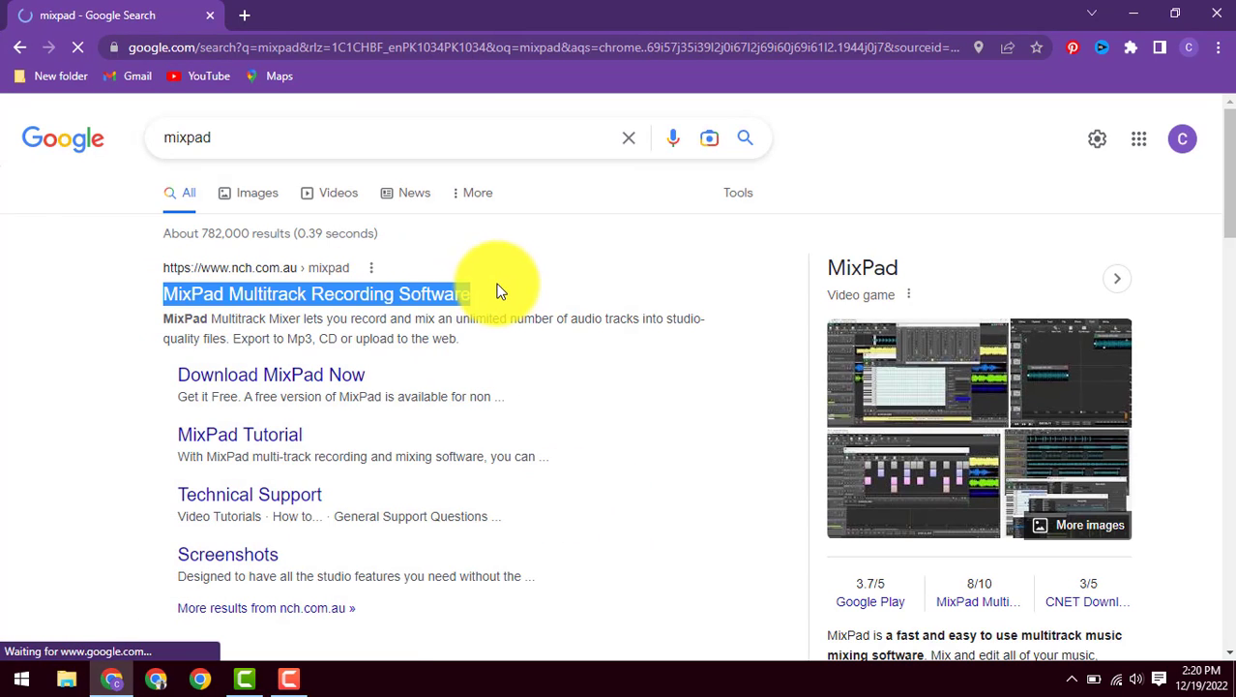
{"action": "left_click", "coordinate": [406, 301]}
{"action": "right_click", "coordinate": [547, 8]}
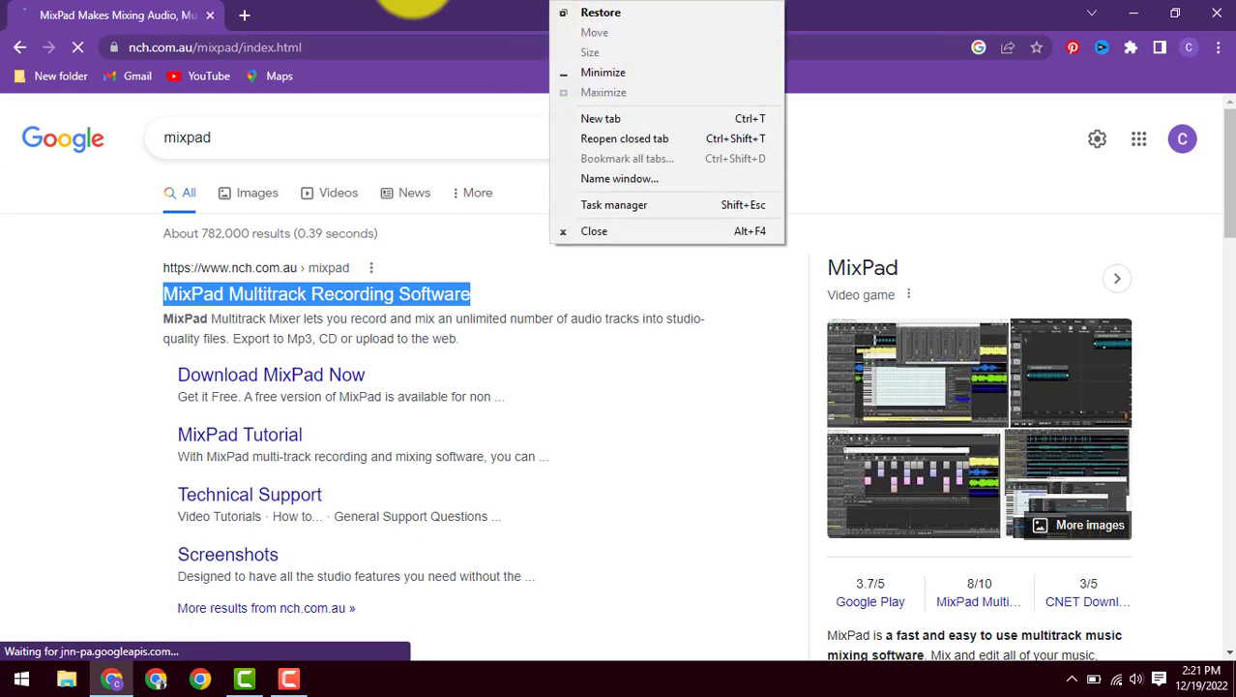
{"action": "left_click", "coordinate": [411, 8]}
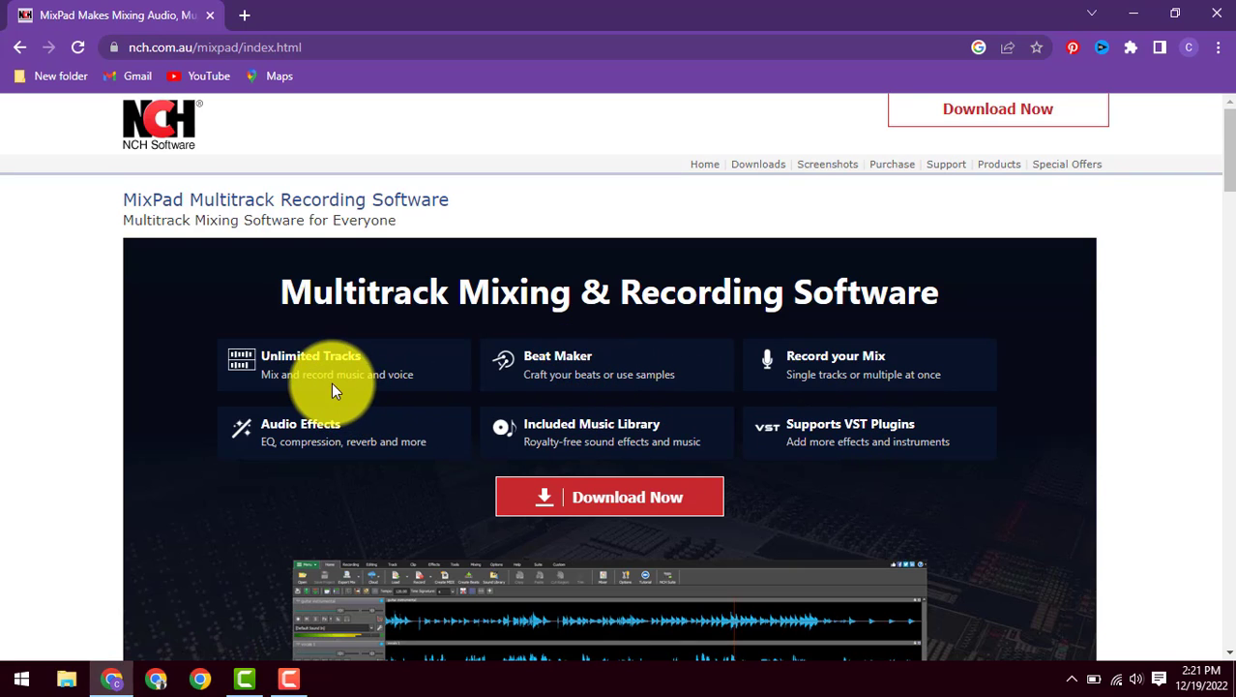
Examine the MixPad page's introduction, including the free-version note and the short list of multitrack benefits.
{"action": "scroll", "coordinate": [363, 457], "scroll_direction": "down", "scroll_amount": 3}
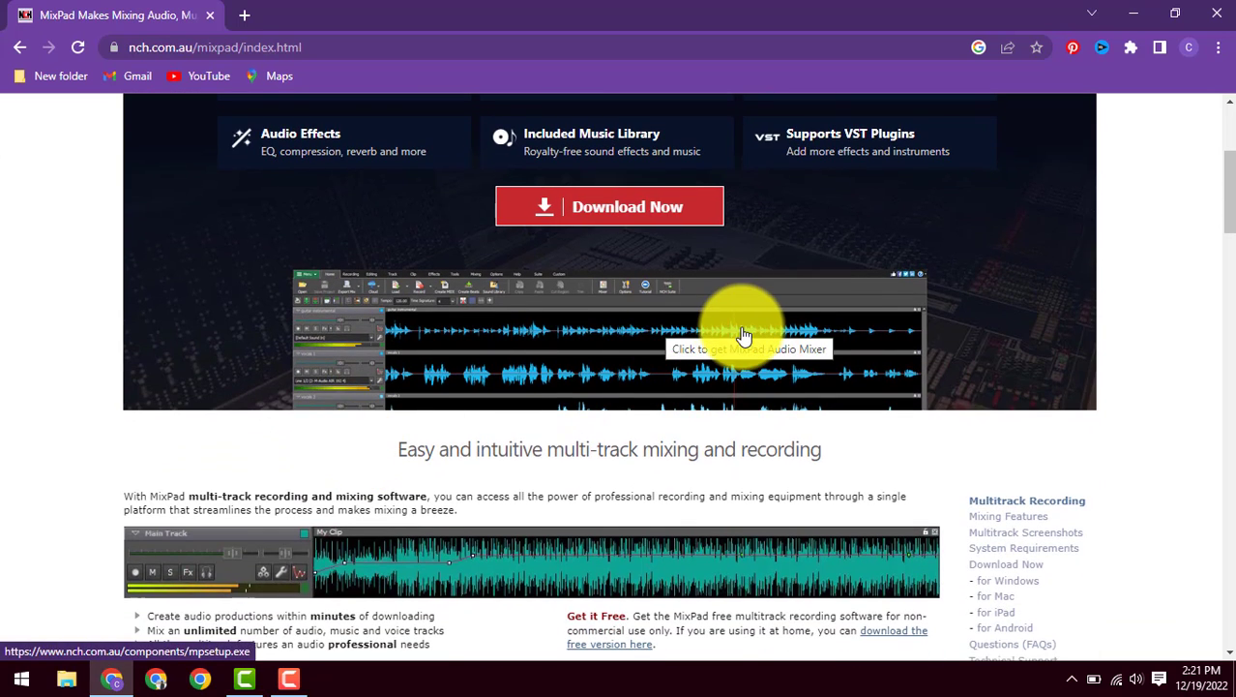
{"action": "scroll", "coordinate": [760, 358], "scroll_direction": "down", "scroll_amount": 1}
{"action": "scroll", "coordinate": [760, 358], "scroll_direction": "down", "scroll_amount": 2}
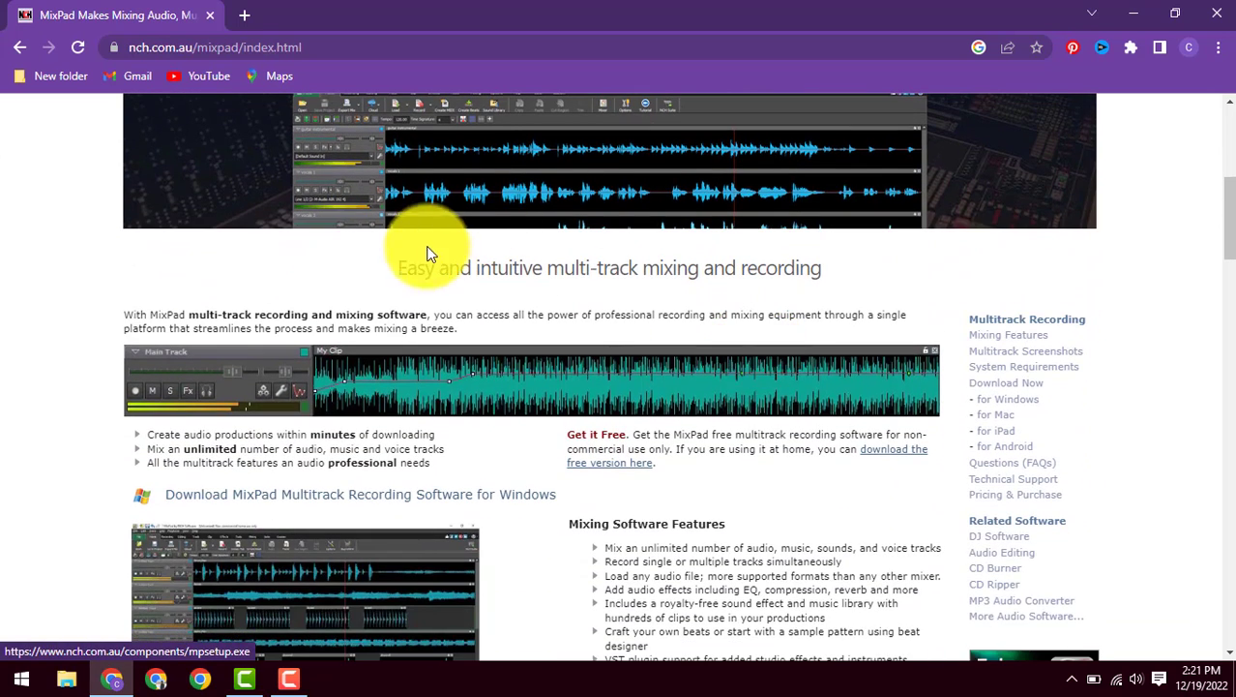
{"action": "left_click_drag", "start_coordinate": [399, 271], "coordinate": [841, 271]}
{"action": "scroll", "coordinate": [842, 271], "scroll_direction": "down", "scroll_amount": 1}
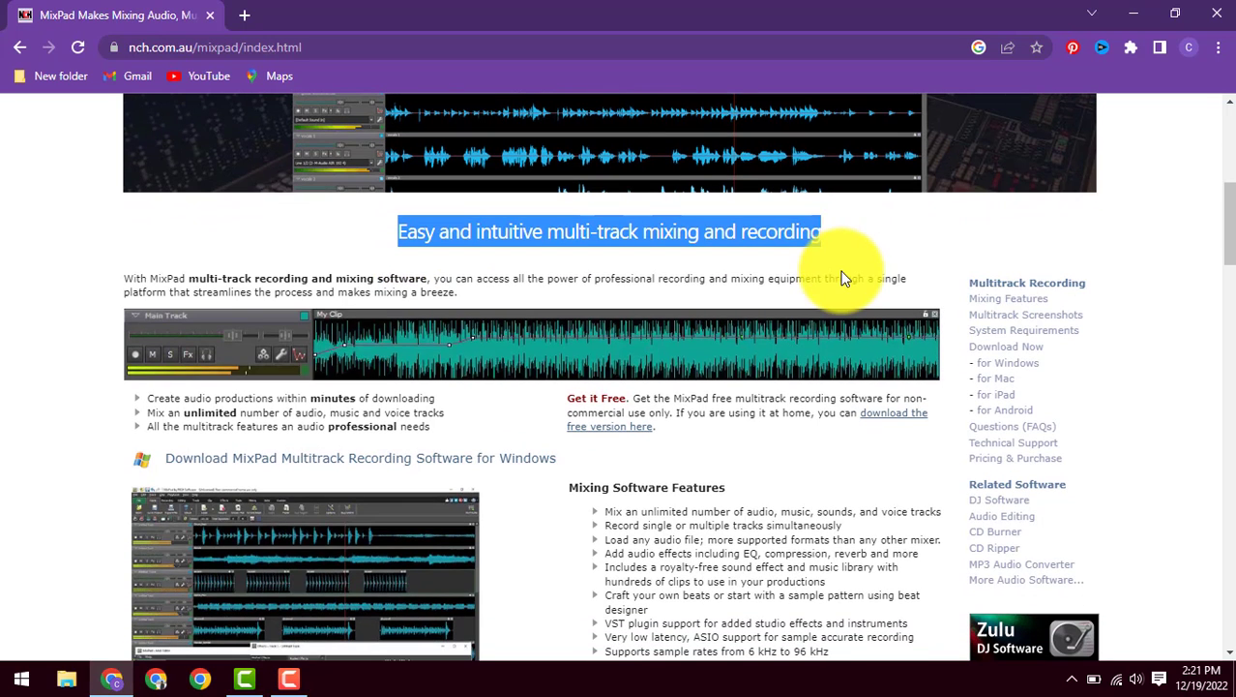
{"action": "left_click", "coordinate": [694, 414]}
{"action": "triple_click", "coordinate": [694, 414]}
{"action": "scroll", "coordinate": [697, 414], "scroll_direction": "down", "scroll_amount": 1}
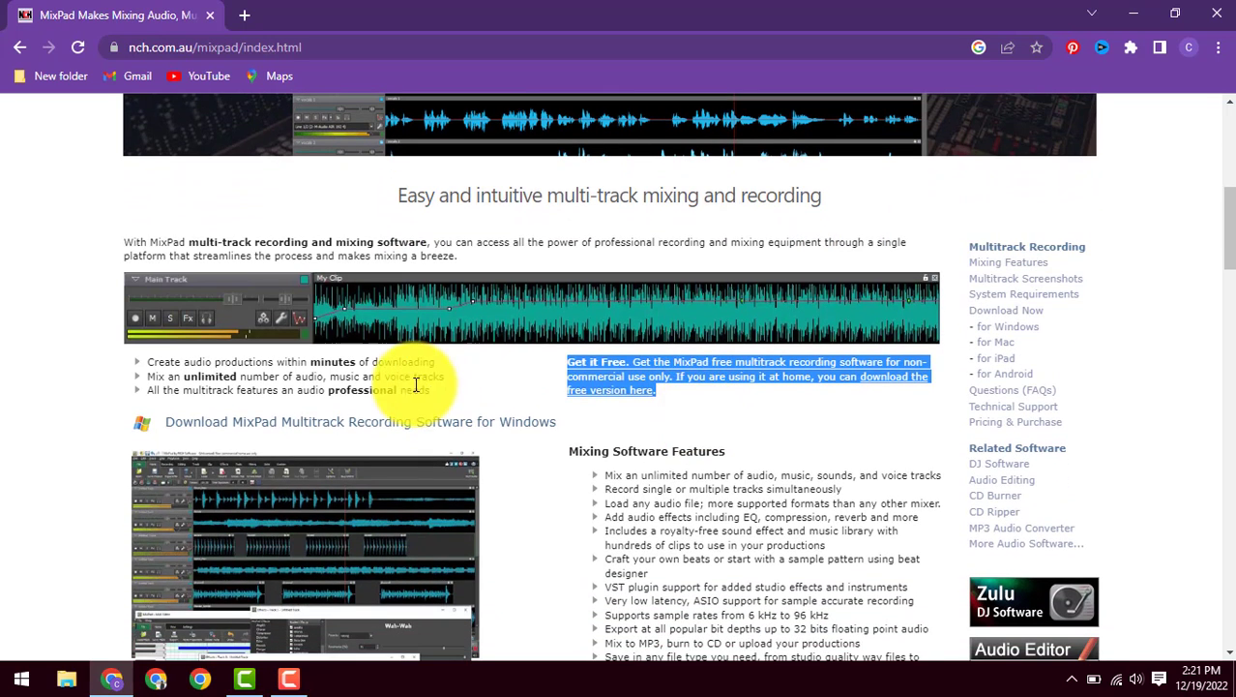
{"action": "left_click", "coordinate": [375, 387]}
{"action": "left_click_drag", "start_coordinate": [431, 390], "coordinate": [163, 362]}
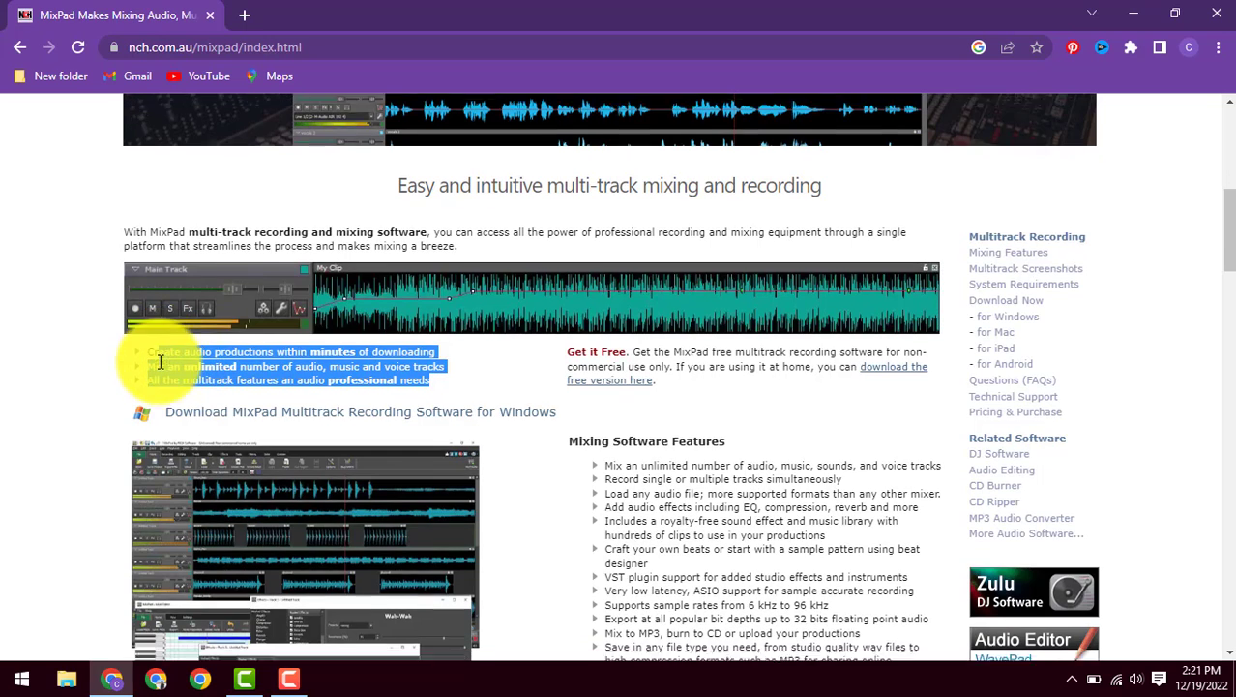
Read through the "Mixing Software Features" list on the MixPad page.
{"action": "scroll", "coordinate": [160, 359], "scroll_direction": "down", "scroll_amount": 5}
{"action": "left_click", "coordinate": [575, 276]}
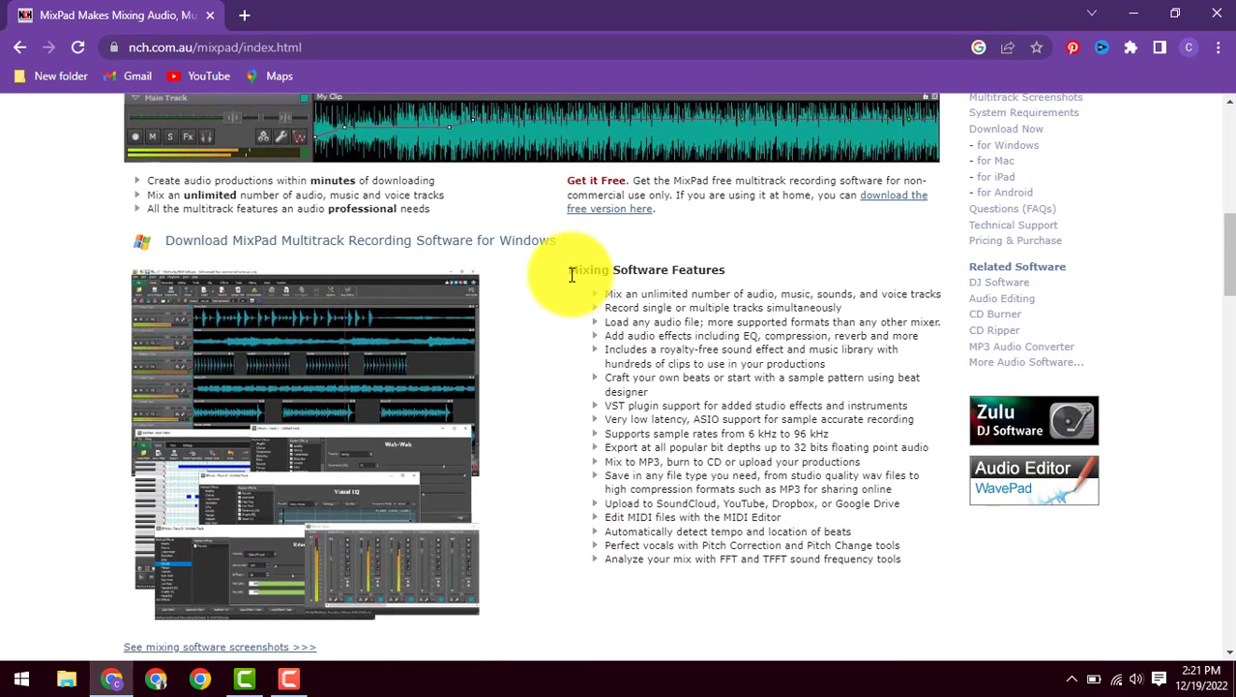
{"action": "left_click_drag", "start_coordinate": [571, 275], "coordinate": [658, 329]}
{"action": "left_click", "coordinate": [663, 332]}
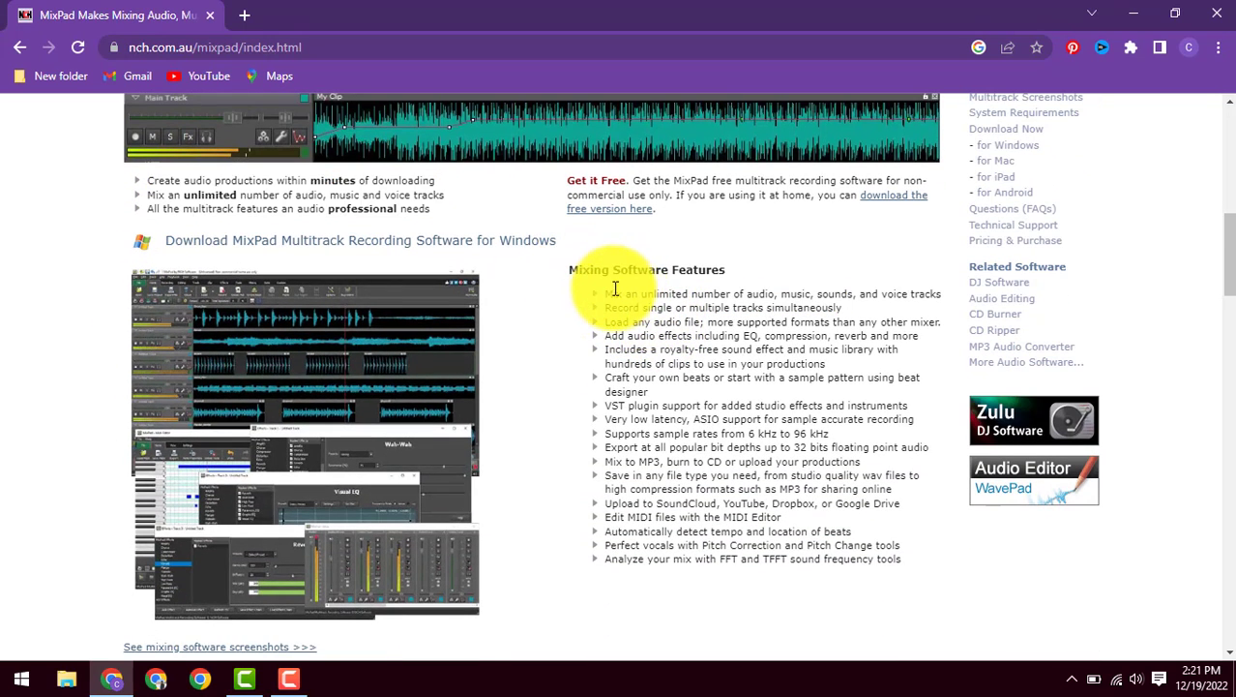
{"action": "left_click_drag", "start_coordinate": [601, 295], "coordinate": [744, 491]}
{"action": "scroll", "coordinate": [905, 558], "scroll_direction": "down", "scroll_amount": 1}
{"action": "scroll", "coordinate": [746, 491], "scroll_direction": "down", "scroll_amount": 1}
{"action": "scroll", "coordinate": [745, 489], "scroll_direction": "down", "scroll_amount": 2}
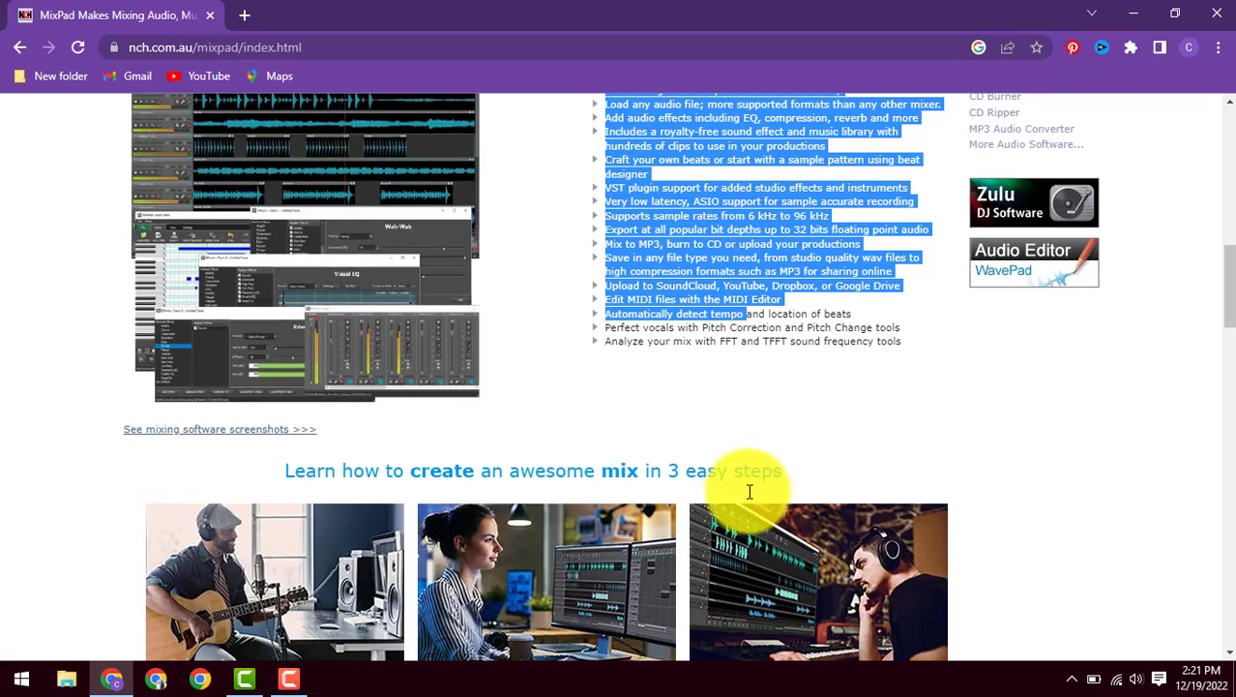
Examine the three-step mixing guide, the system requirements and the download options for each platform on the MixPad page.
{"action": "left_click_drag", "start_coordinate": [362, 472], "coordinate": [728, 460]}
{"action": "scroll", "coordinate": [728, 460], "scroll_direction": "down", "scroll_amount": 1}
{"action": "scroll", "coordinate": [727, 461], "scroll_direction": "down", "scroll_amount": 3}
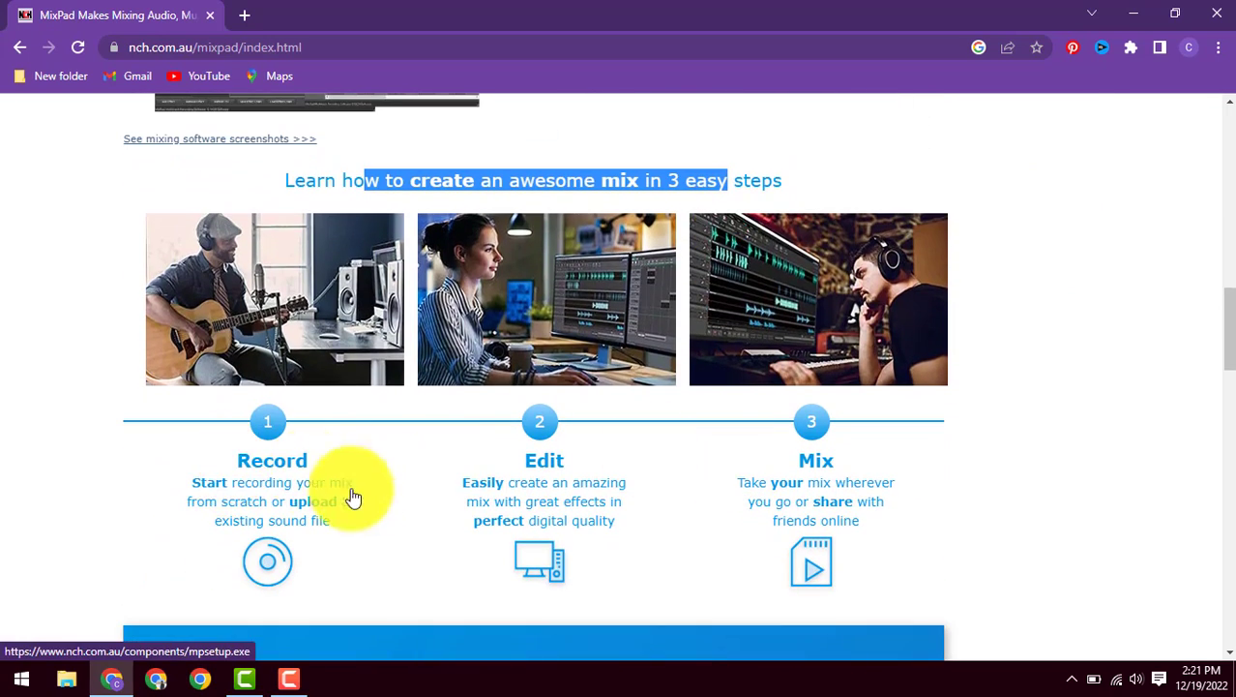
{"action": "left_click_drag", "start_coordinate": [179, 488], "coordinate": [290, 497]}
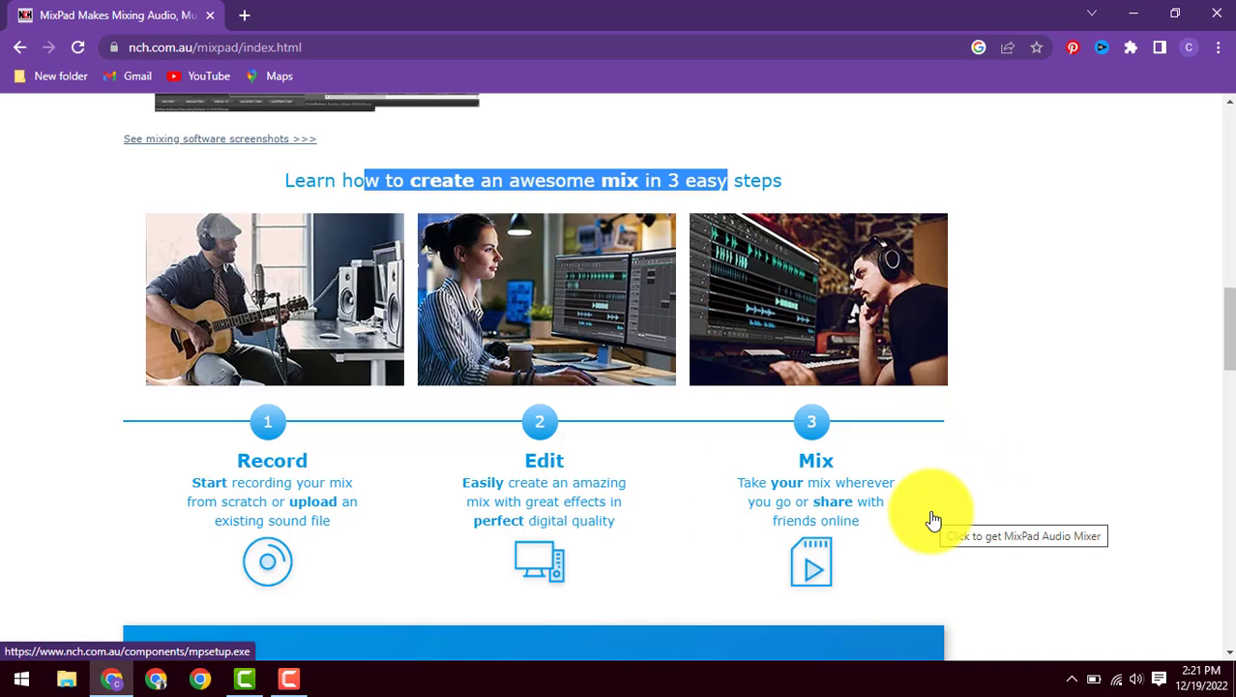
{"action": "scroll", "coordinate": [933, 519], "scroll_direction": "down", "scroll_amount": 1}
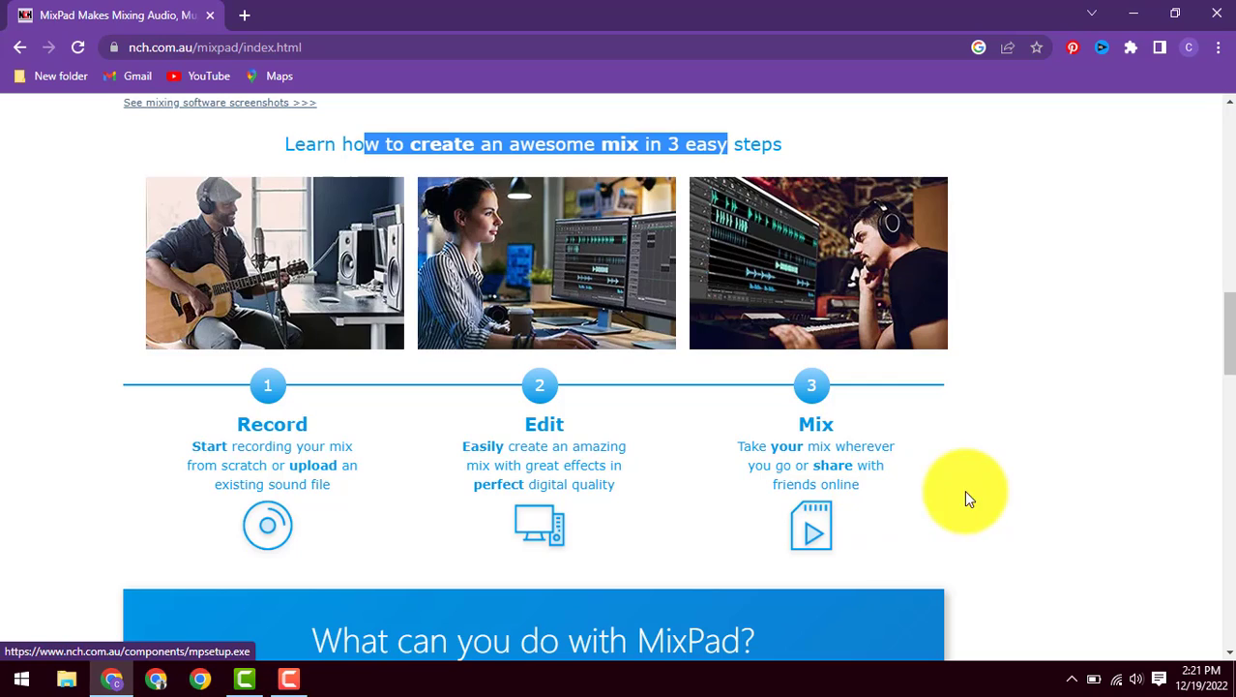
{"action": "left_click_drag", "start_coordinate": [1228, 345], "coordinate": [1229, 481]}
{"action": "left_click", "coordinate": [1229, 481]}
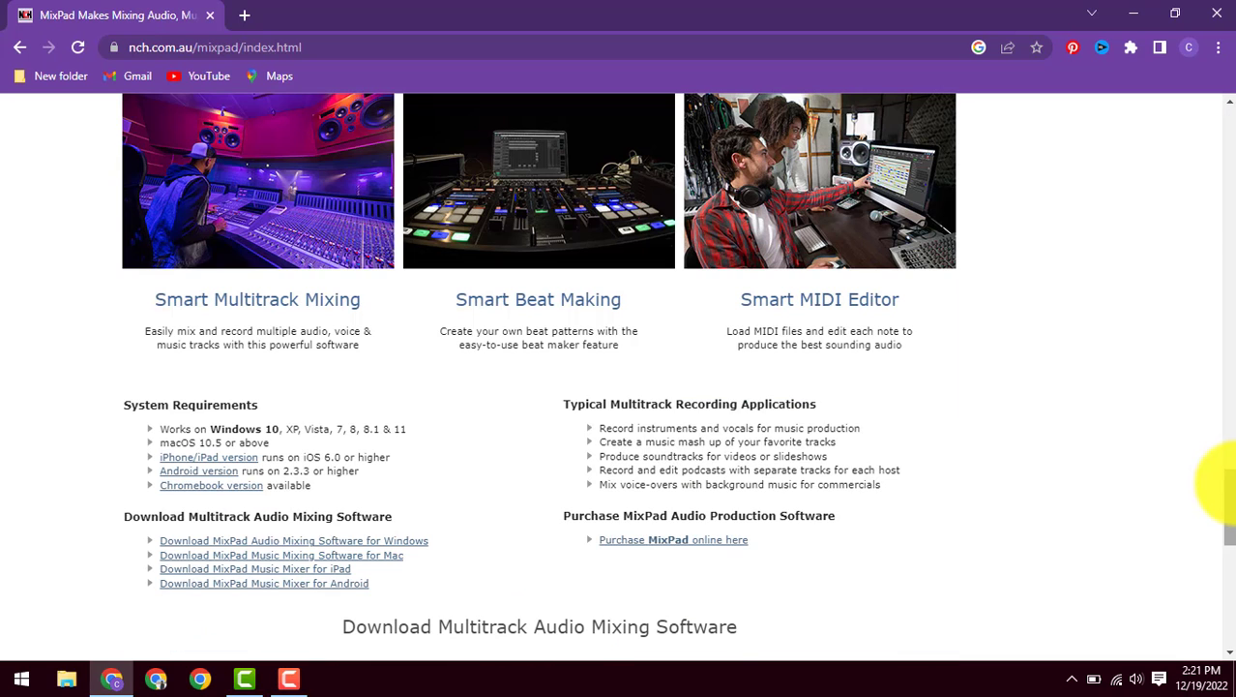
{"action": "left_click_drag", "start_coordinate": [1228, 519], "coordinate": [1228, 570]}
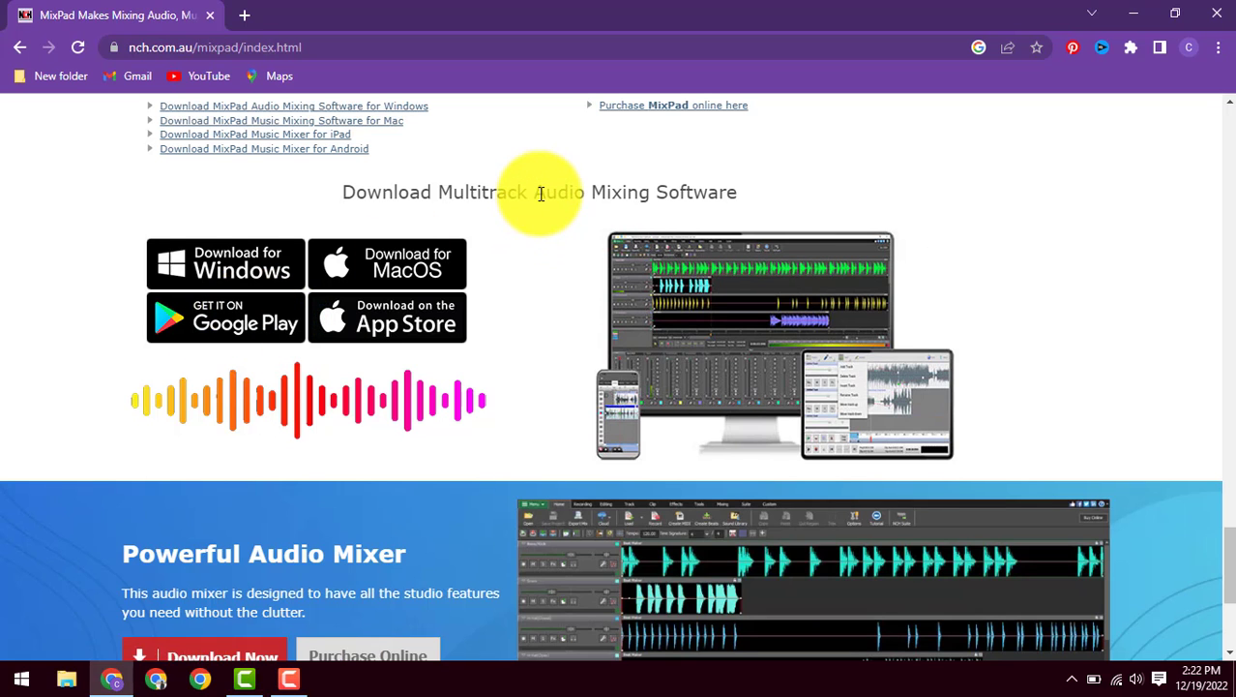
Download the MixPad installer MixPadMultitrackRecorder.exe from the end of the page and show the file in its folder.
{"action": "scroll", "coordinate": [541, 194], "scroll_direction": "up", "scroll_amount": 1}
{"action": "scroll", "coordinate": [541, 193], "scroll_direction": "down", "scroll_amount": 3}
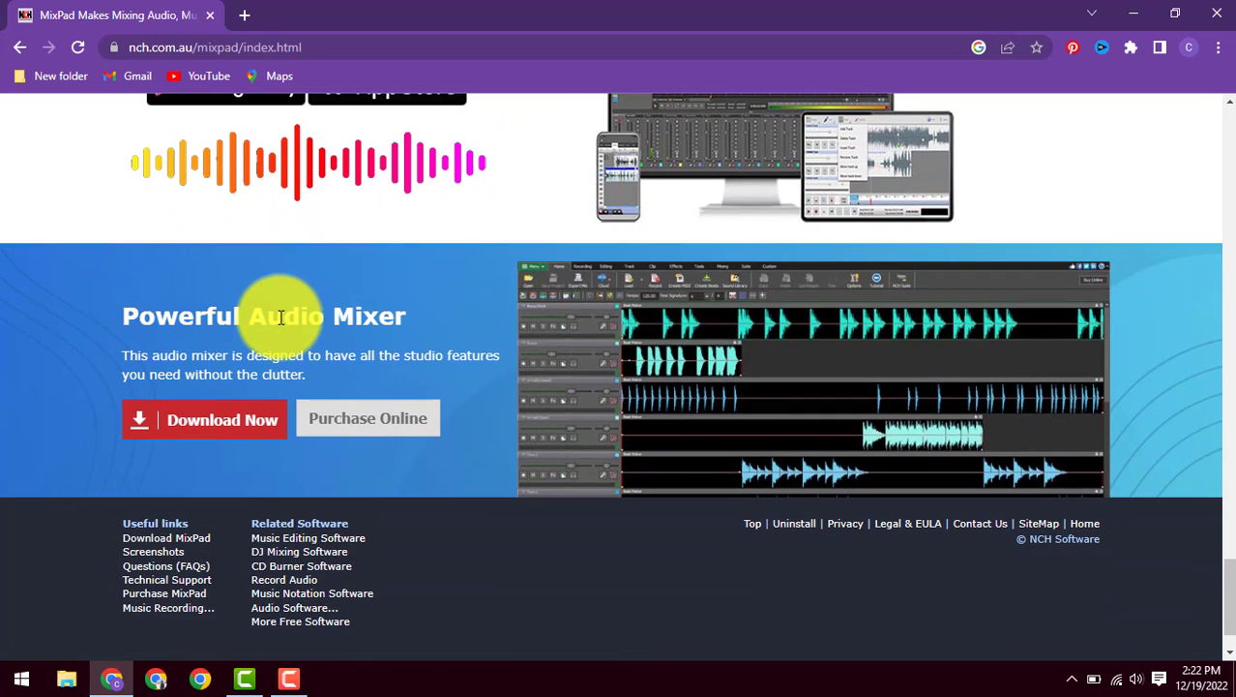
{"action": "triple_click", "coordinate": [280, 317]}
{"action": "left_click", "coordinate": [283, 316]}
{"action": "scroll", "coordinate": [295, 319], "scroll_direction": "down", "scroll_amount": 1}
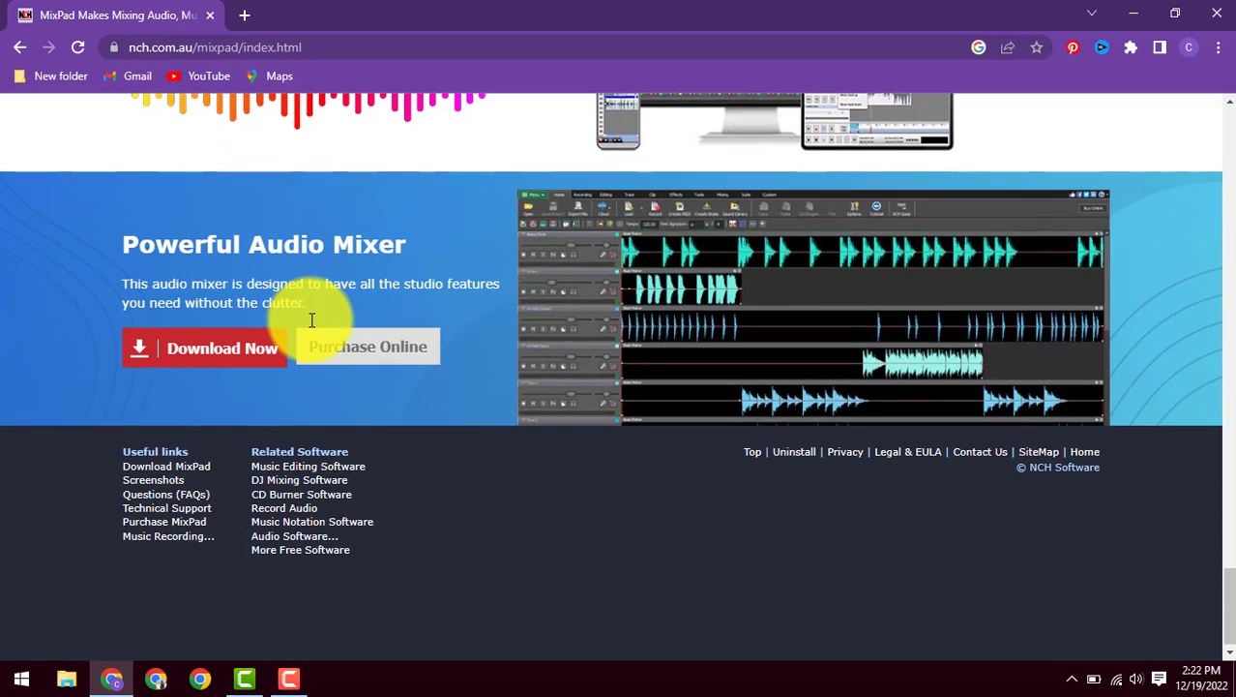
{"action": "scroll", "coordinate": [423, 504], "scroll_direction": "up", "scroll_amount": 3}
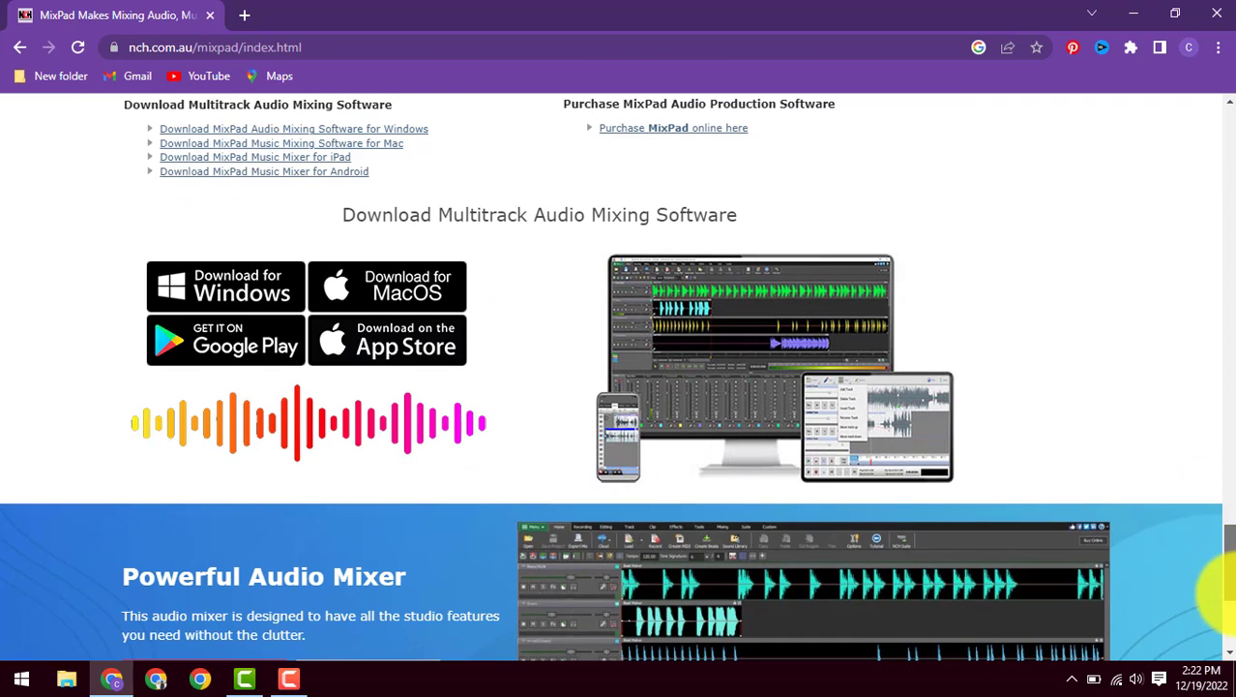
{"action": "left_click", "coordinate": [1232, 634]}
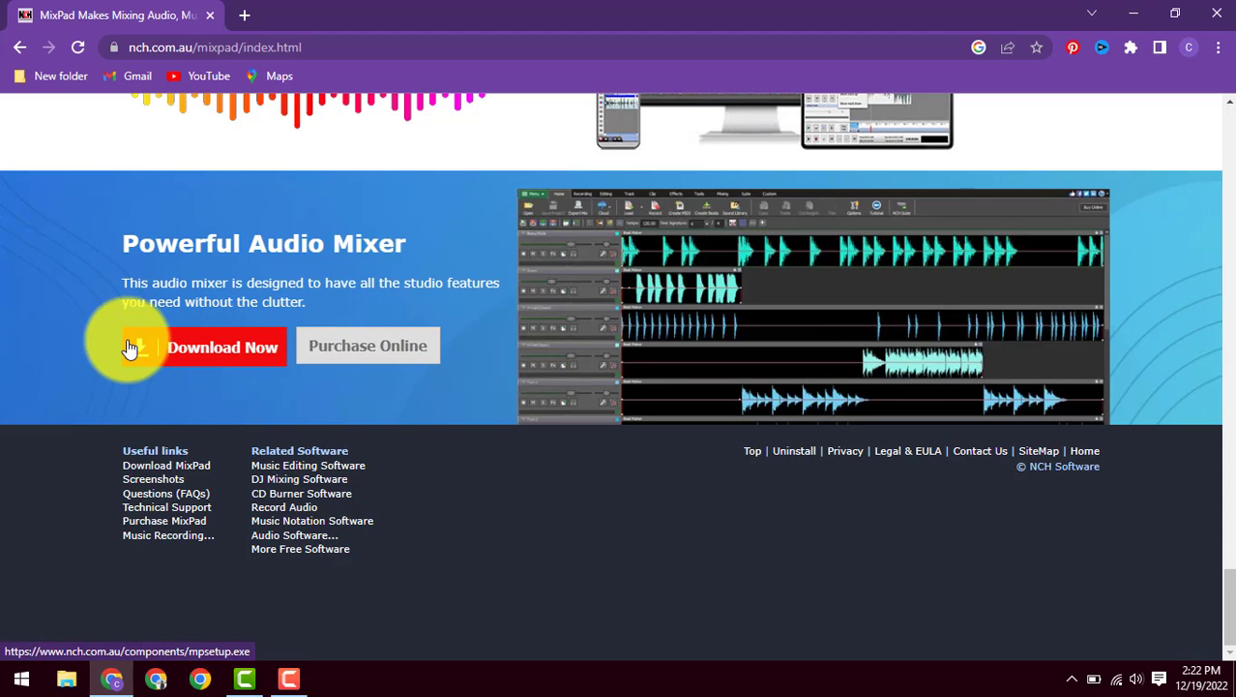
{"action": "left_click", "coordinate": [198, 469]}
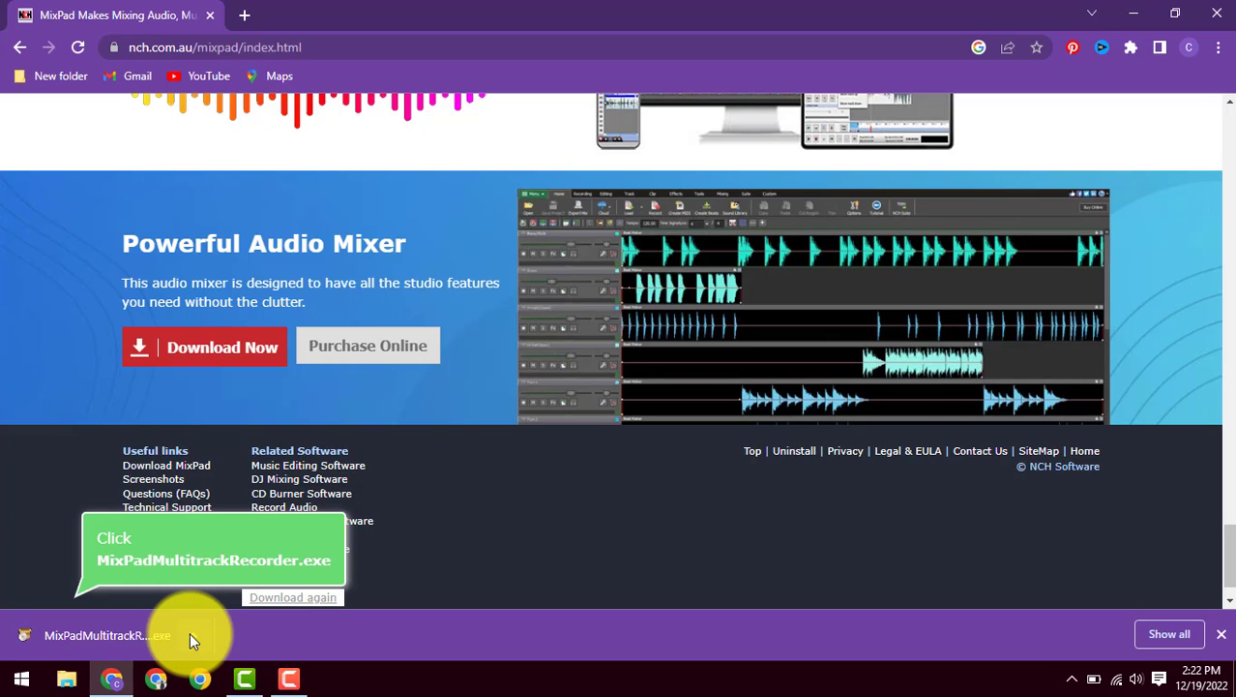
{"action": "left_click", "coordinate": [189, 631]}
{"action": "left_click", "coordinate": [257, 572]}
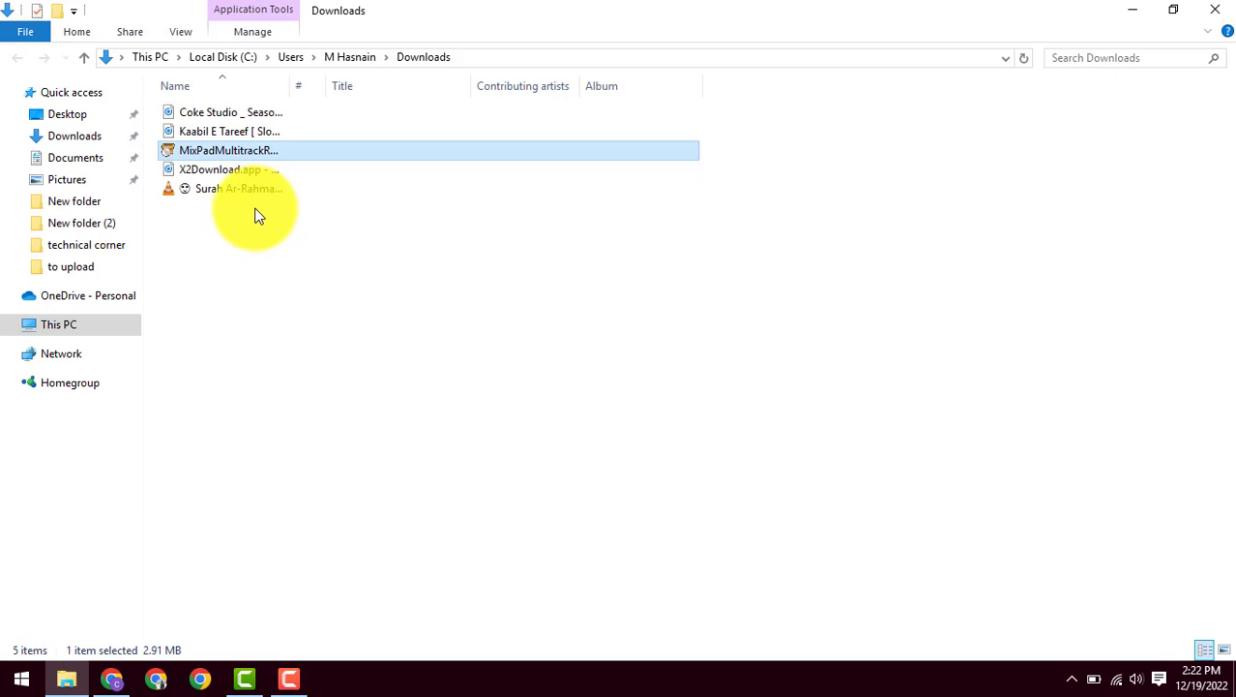
Run the downloaded MixPad installer as administrator, minimize the open windows, and install MixPad with the license terms accepted.
{"action": "right_click", "coordinate": [205, 151]}
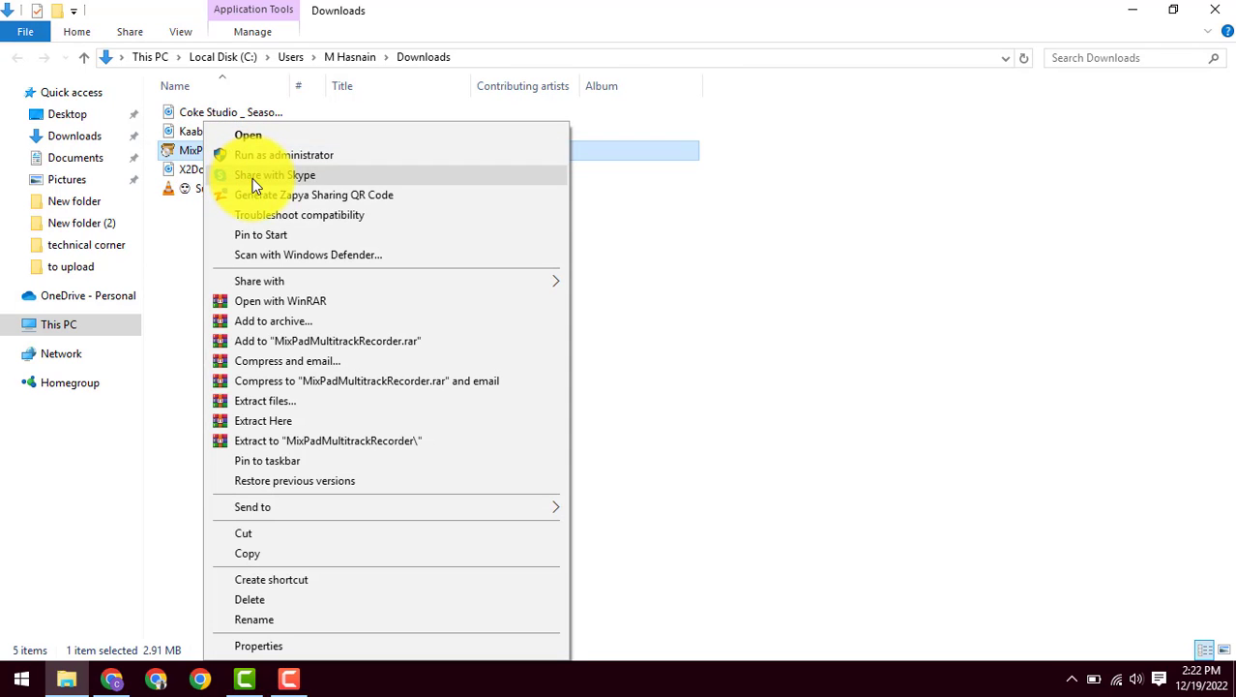
{"action": "left_click", "coordinate": [271, 156]}
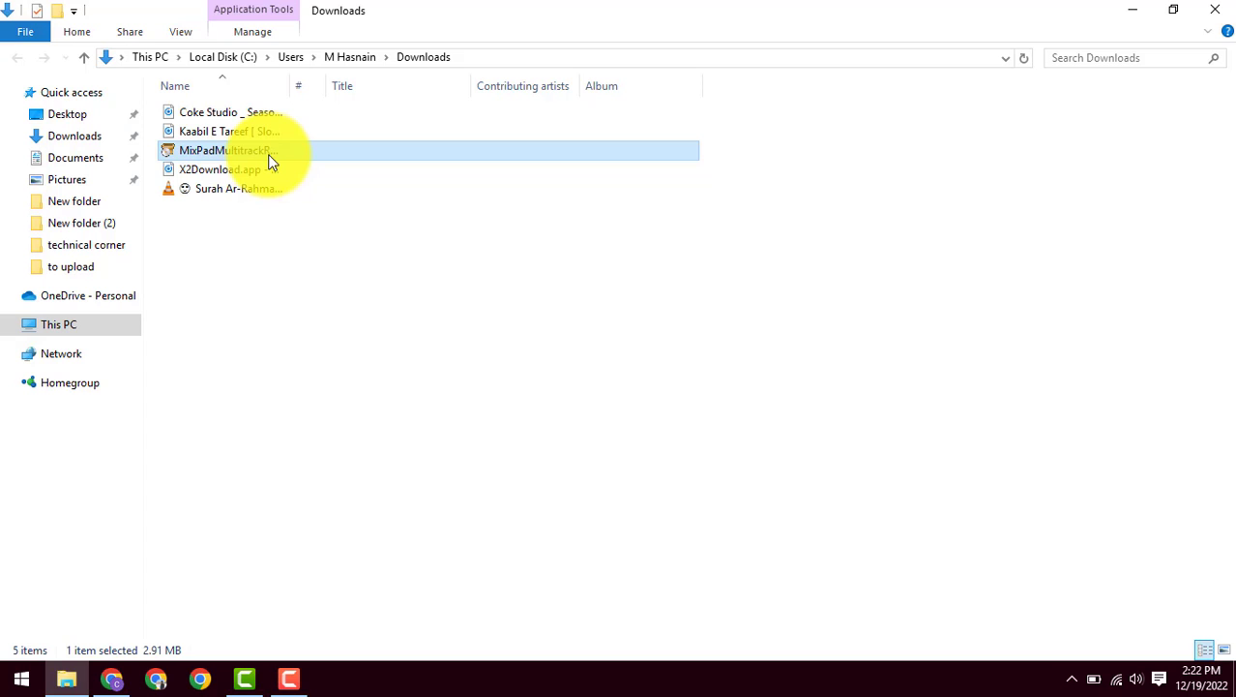
{"action": "left_click", "coordinate": [1134, 12]}
{"action": "left_click", "coordinate": [1134, 14]}
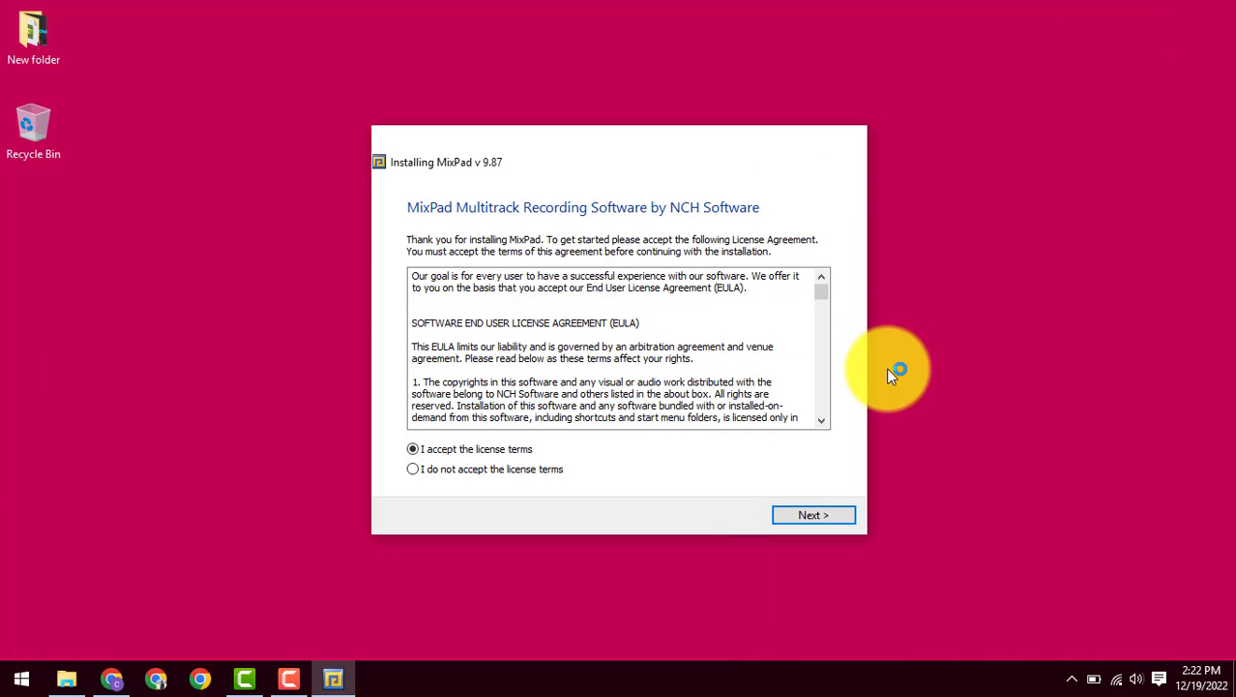
{"action": "left_click", "coordinate": [803, 505]}
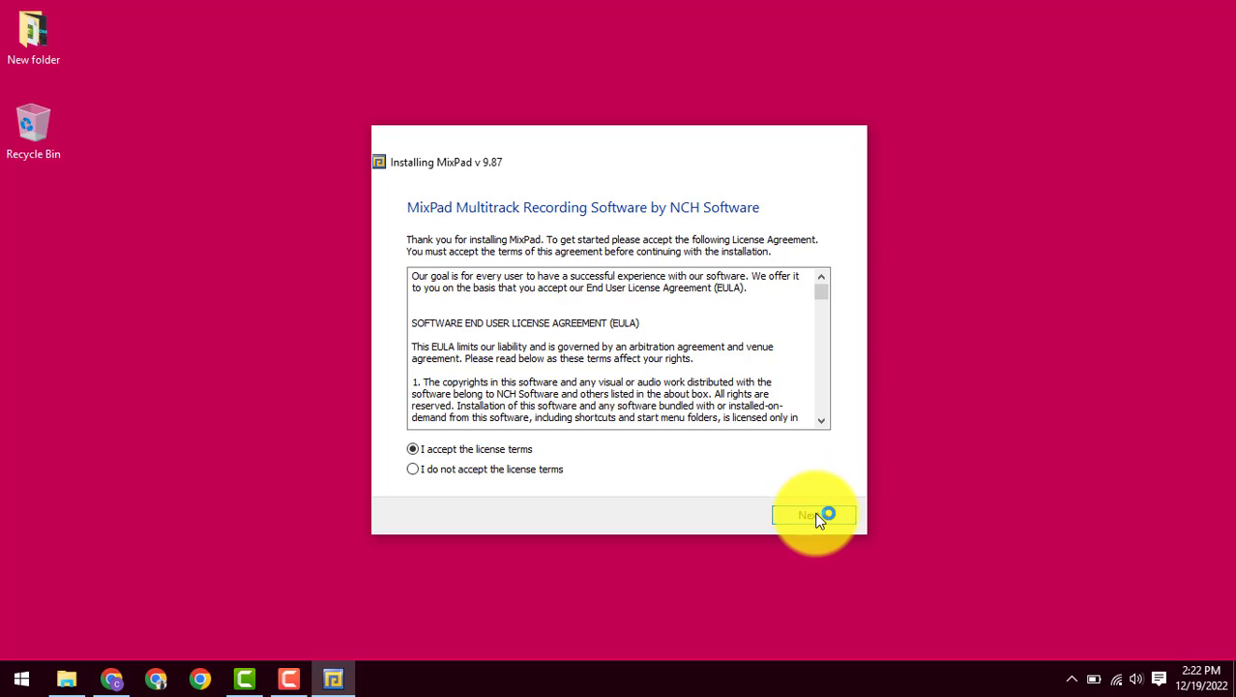
{"action": "left_click", "coordinate": [818, 518]}
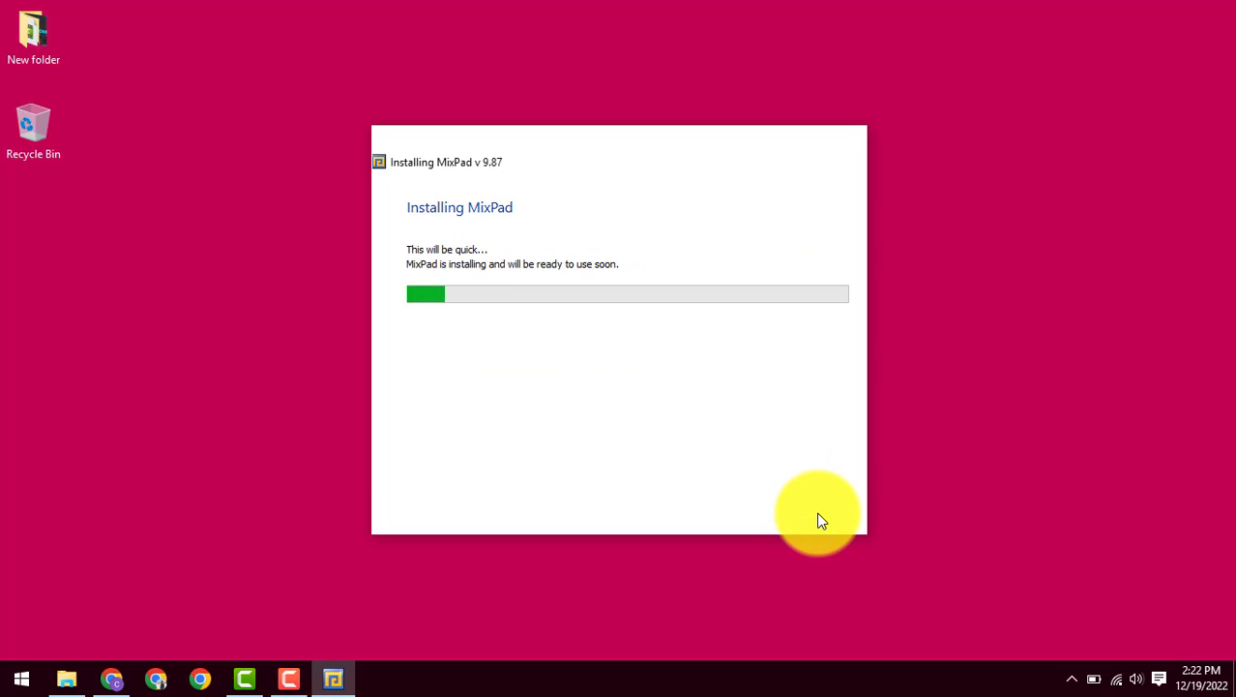
{"action": "right_click", "coordinate": [548, 40]}
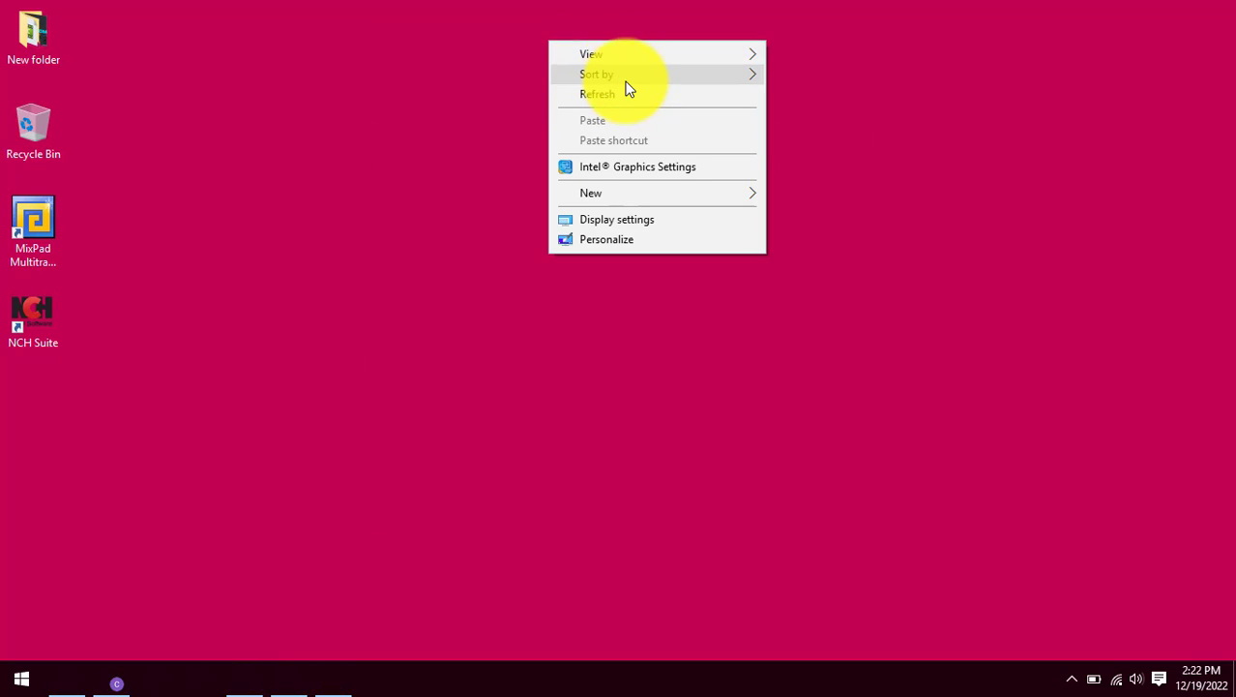
{"action": "left_click", "coordinate": [626, 94]}
{"action": "right_click", "coordinate": [626, 98]}
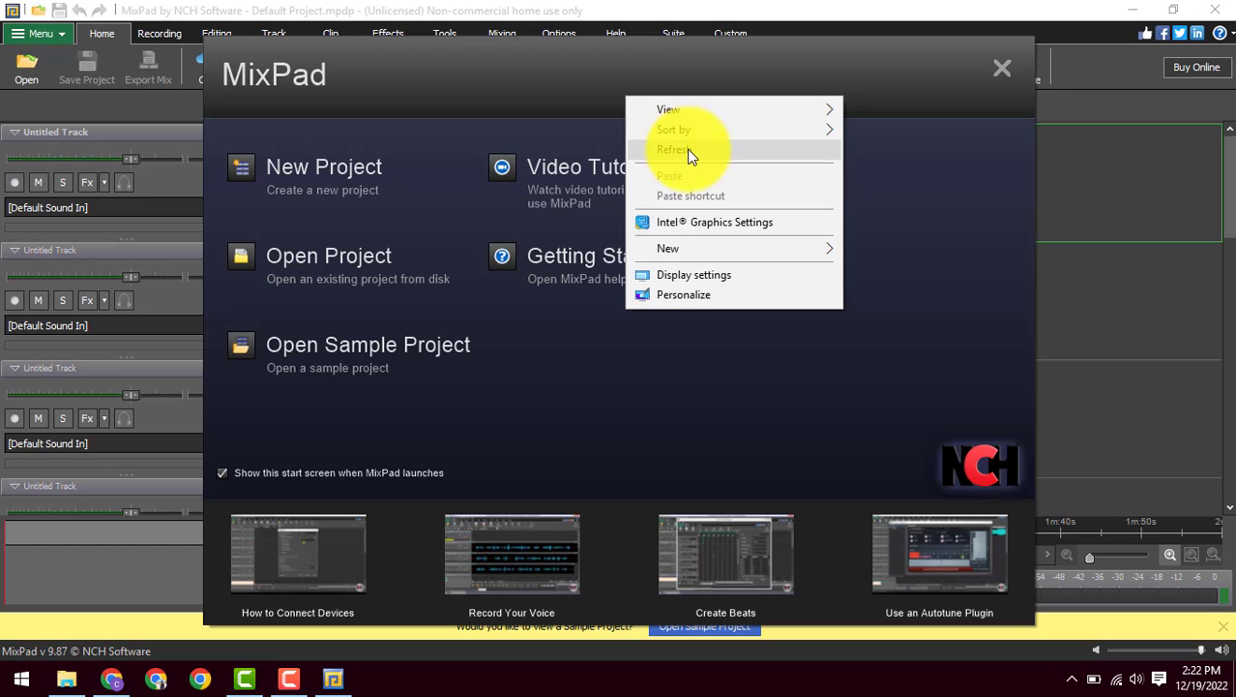
{"action": "left_click", "coordinate": [687, 151]}
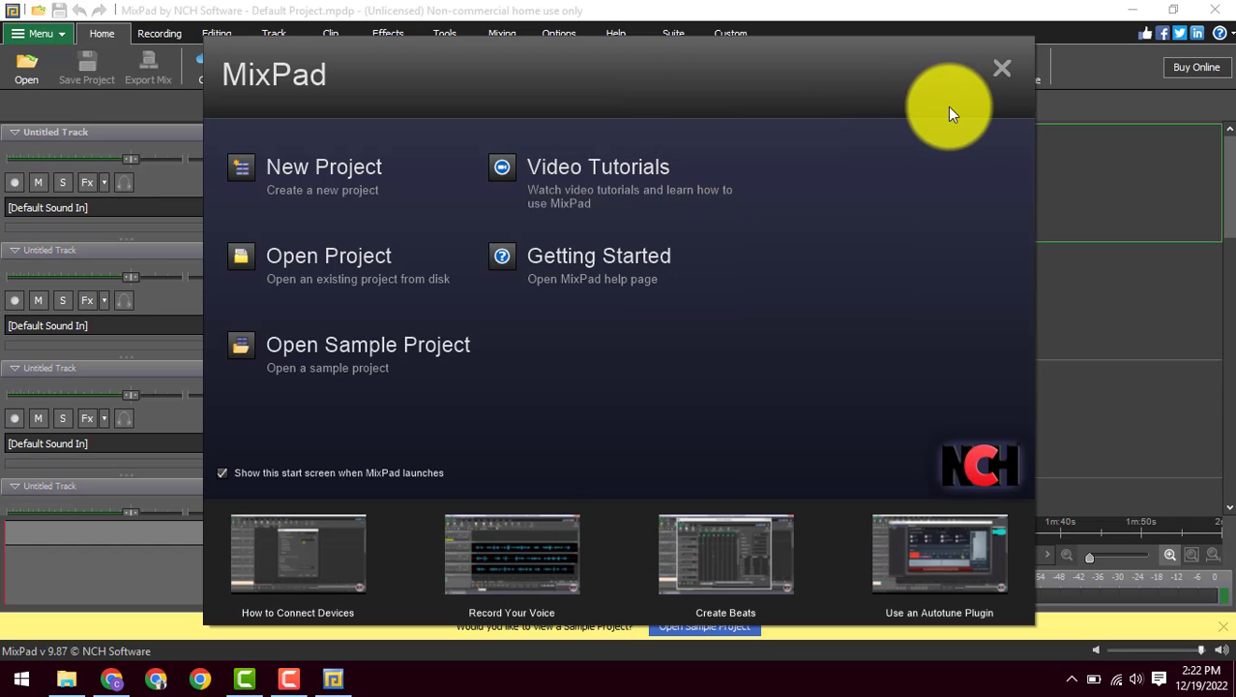
Close MixPad's start screen and getting-started overlay, and place the playhead at about 55 s on the third track.
{"action": "left_click", "coordinate": [1001, 70]}
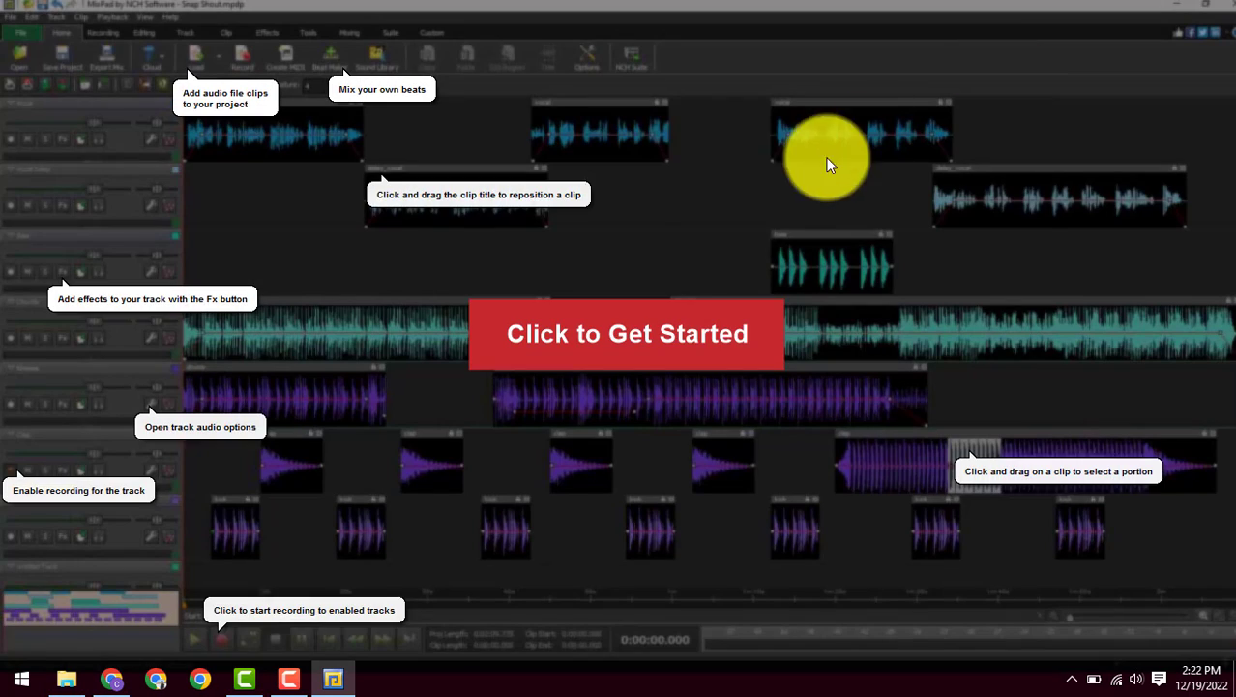
{"action": "left_click", "coordinate": [625, 354]}
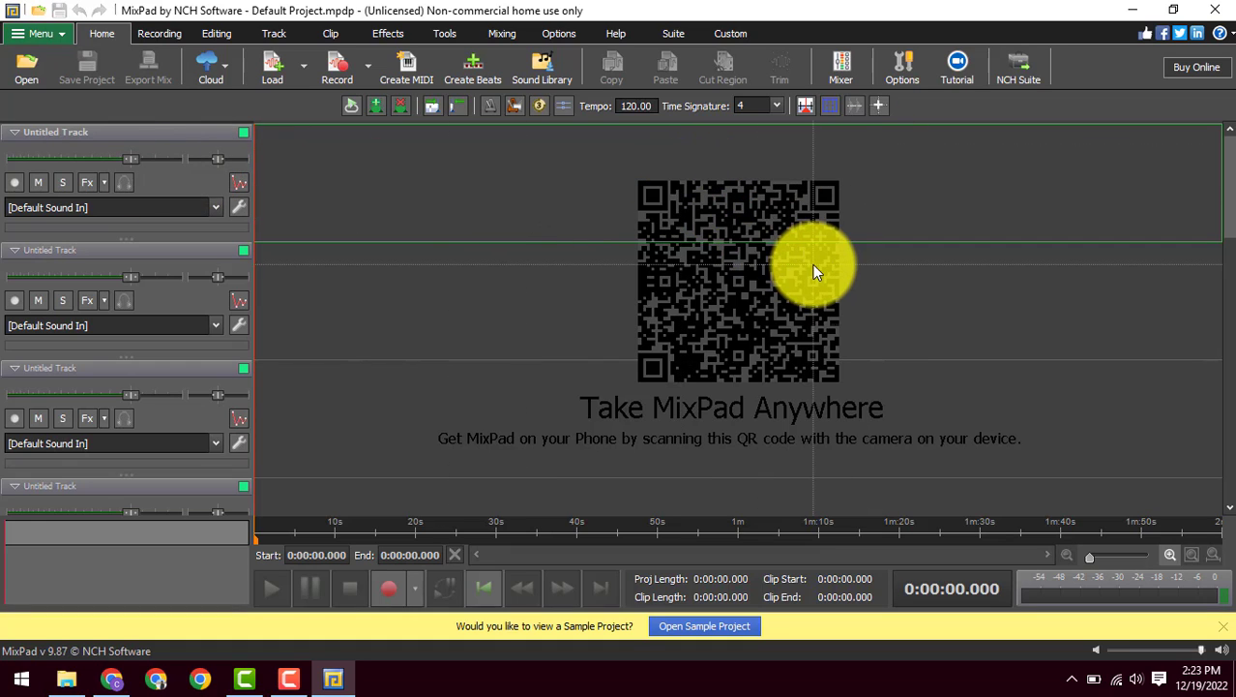
{"action": "left_click", "coordinate": [696, 399]}
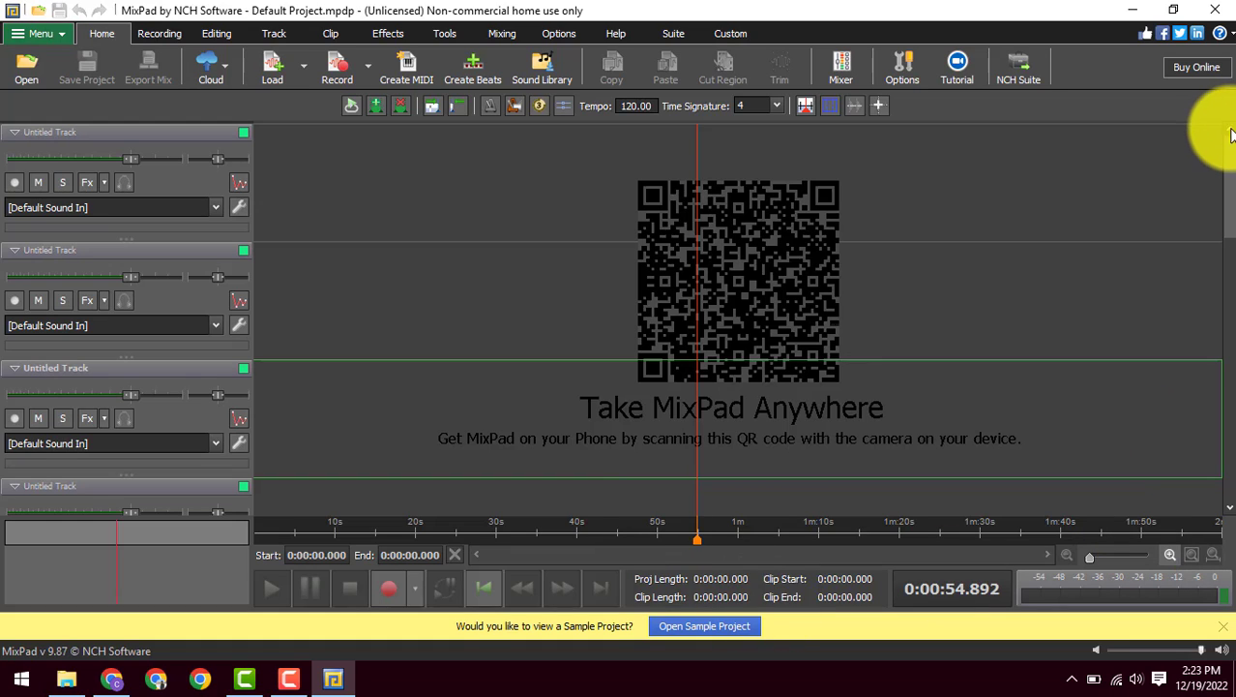
Load the atube catcher file from the Desktop's New folder, to upload subfolder, onto the third track at the playhead.
{"action": "left_click_drag", "start_coordinate": [1227, 125], "coordinate": [1214, 496]}
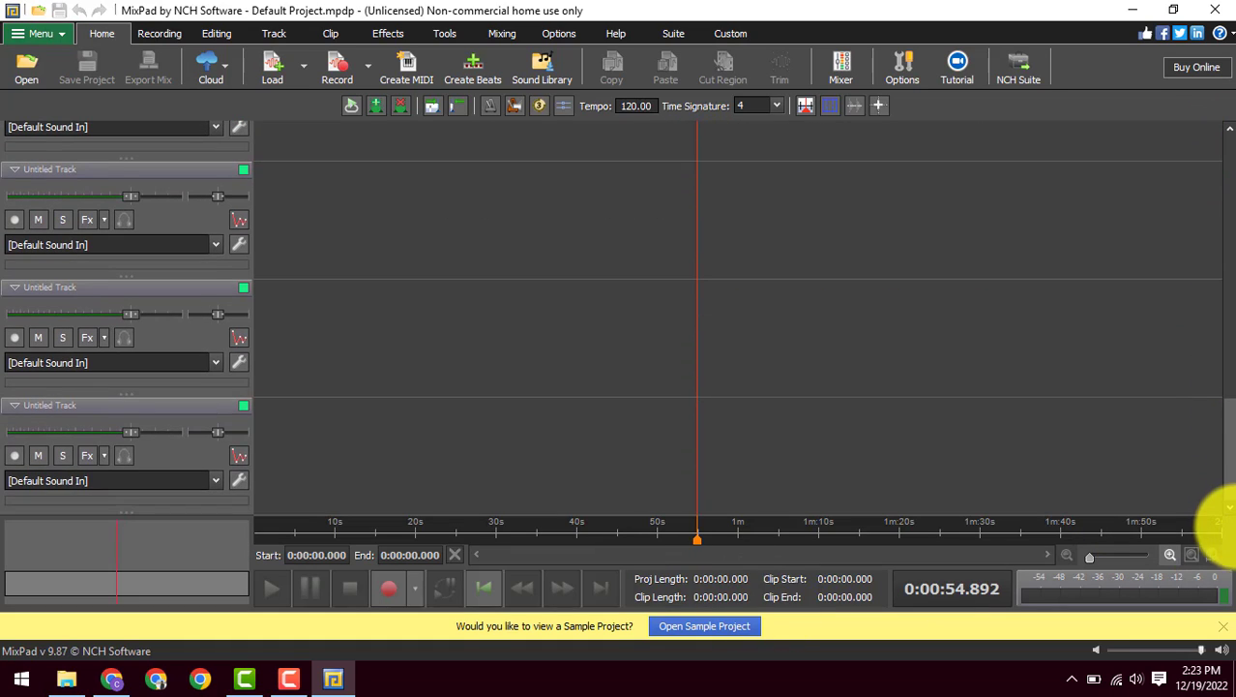
{"action": "left_click_drag", "start_coordinate": [1228, 453], "coordinate": [1227, 154]}
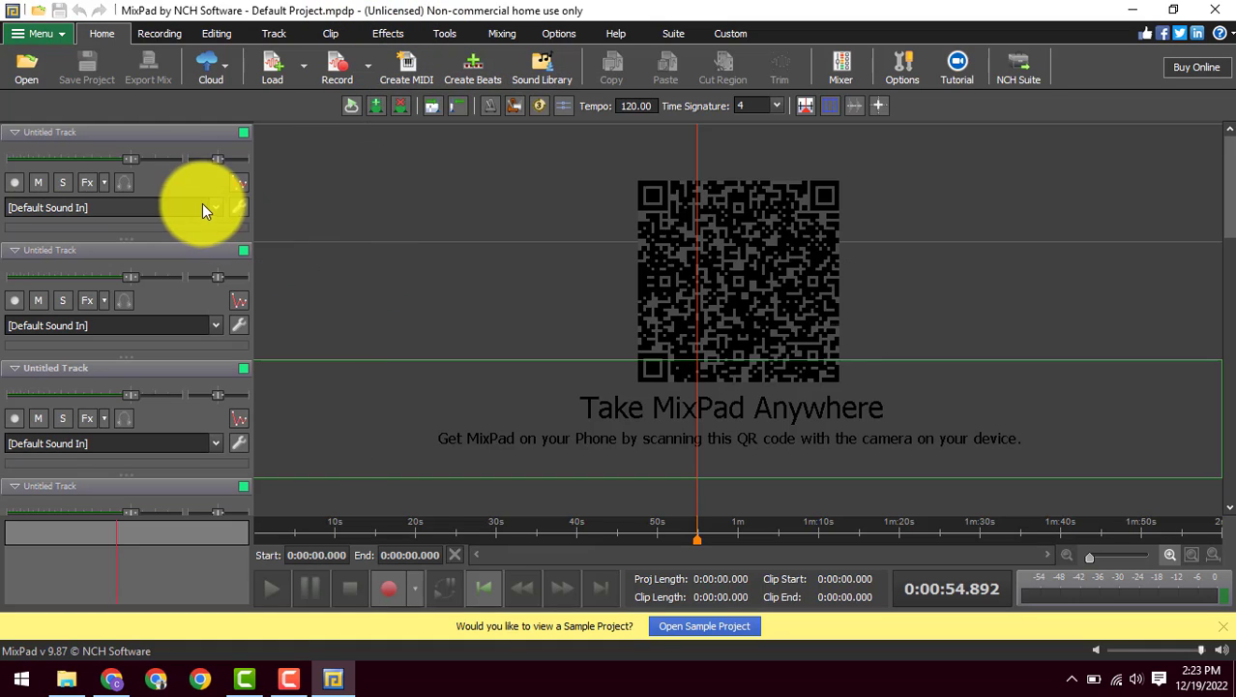
{"action": "left_click", "coordinate": [26, 83]}
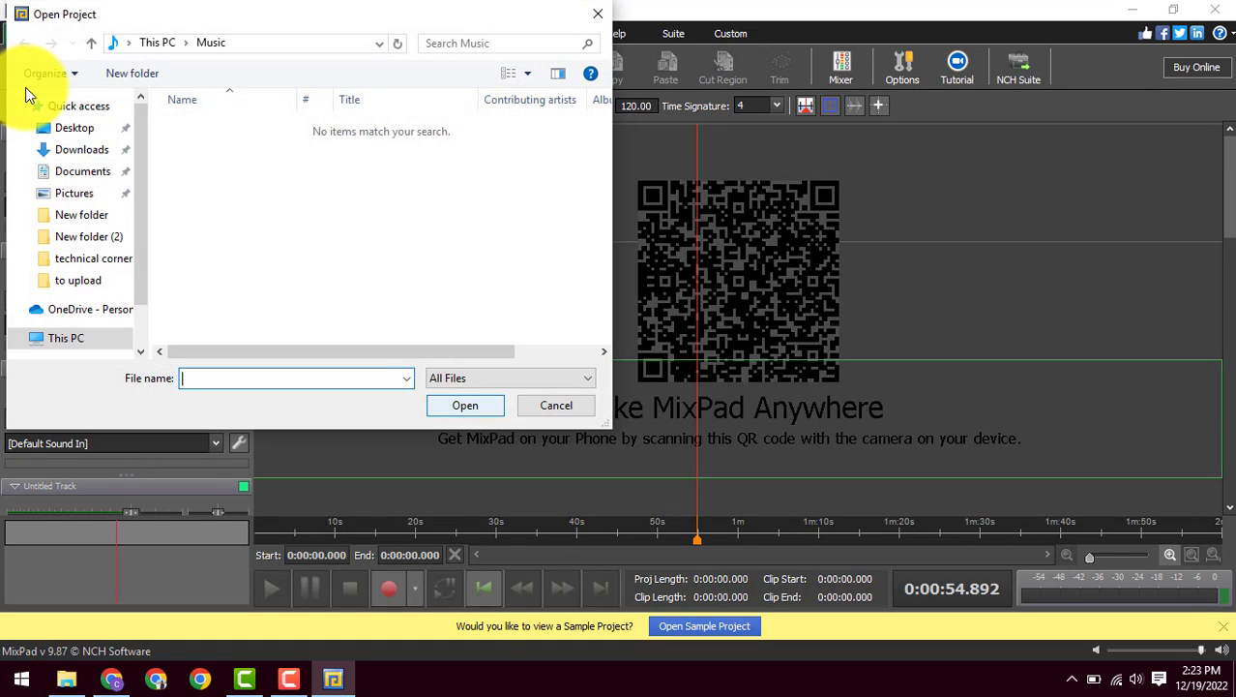
{"action": "left_click", "coordinate": [77, 128]}
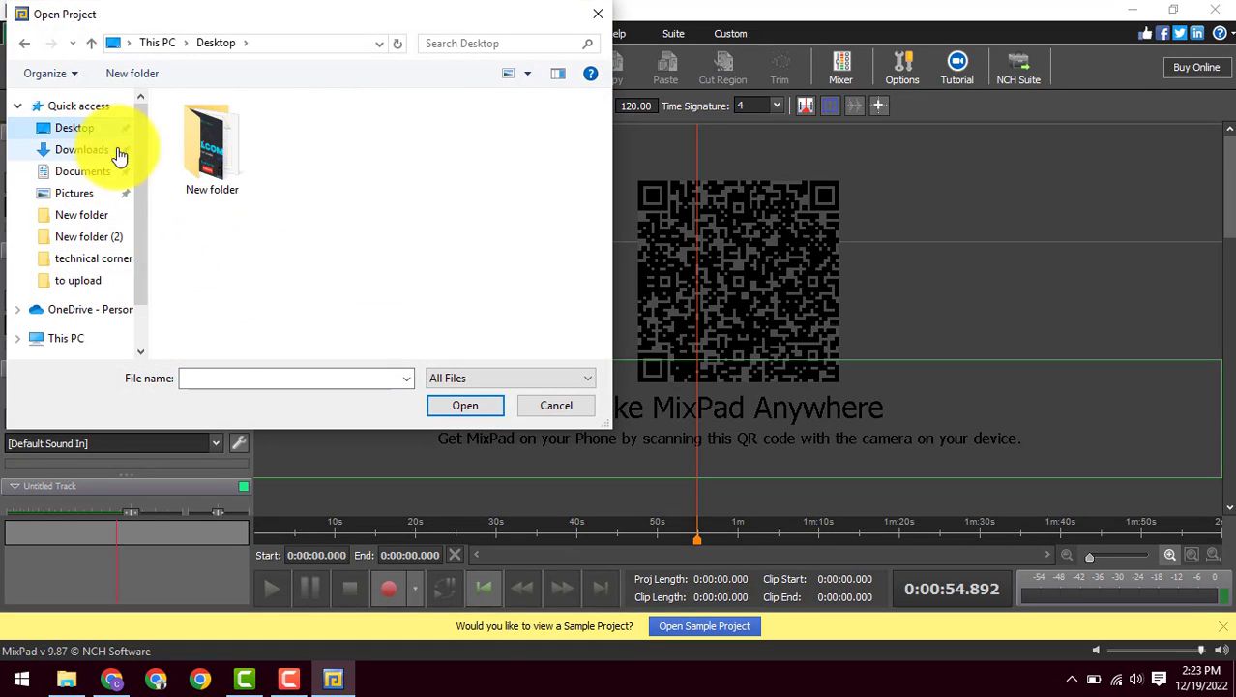
{"action": "double_click", "coordinate": [186, 166]}
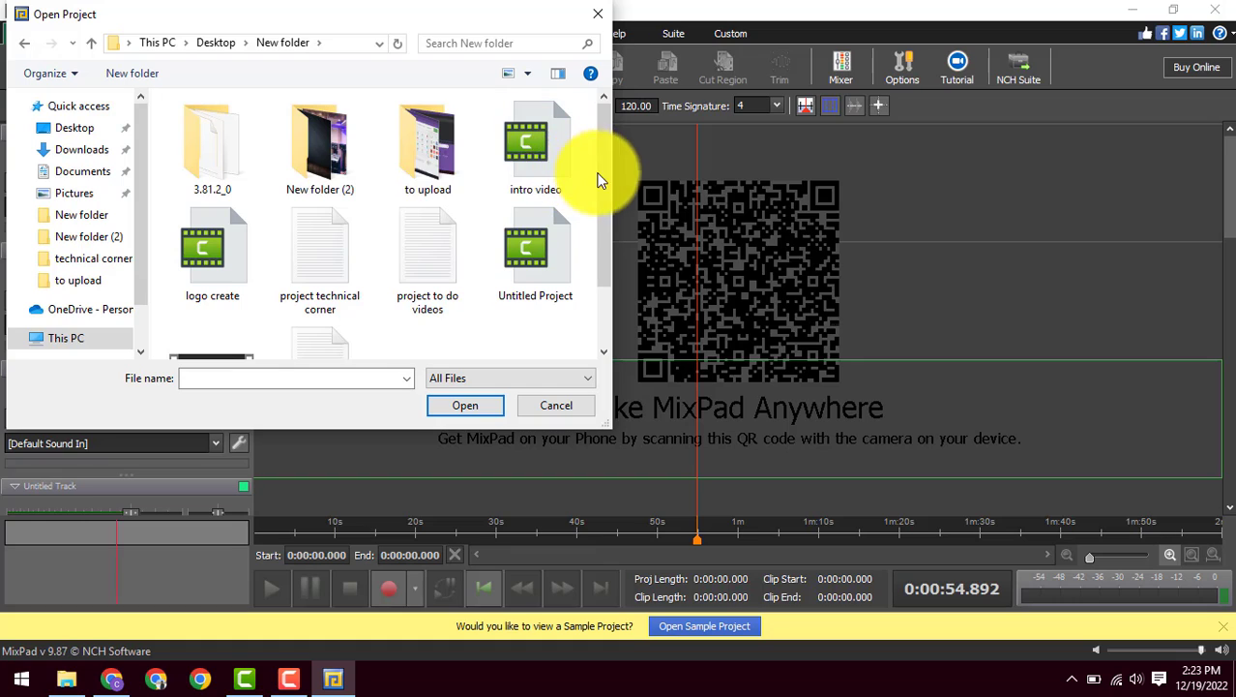
{"action": "double_click", "coordinate": [327, 160]}
{"action": "key", "text": "alt+Left"}
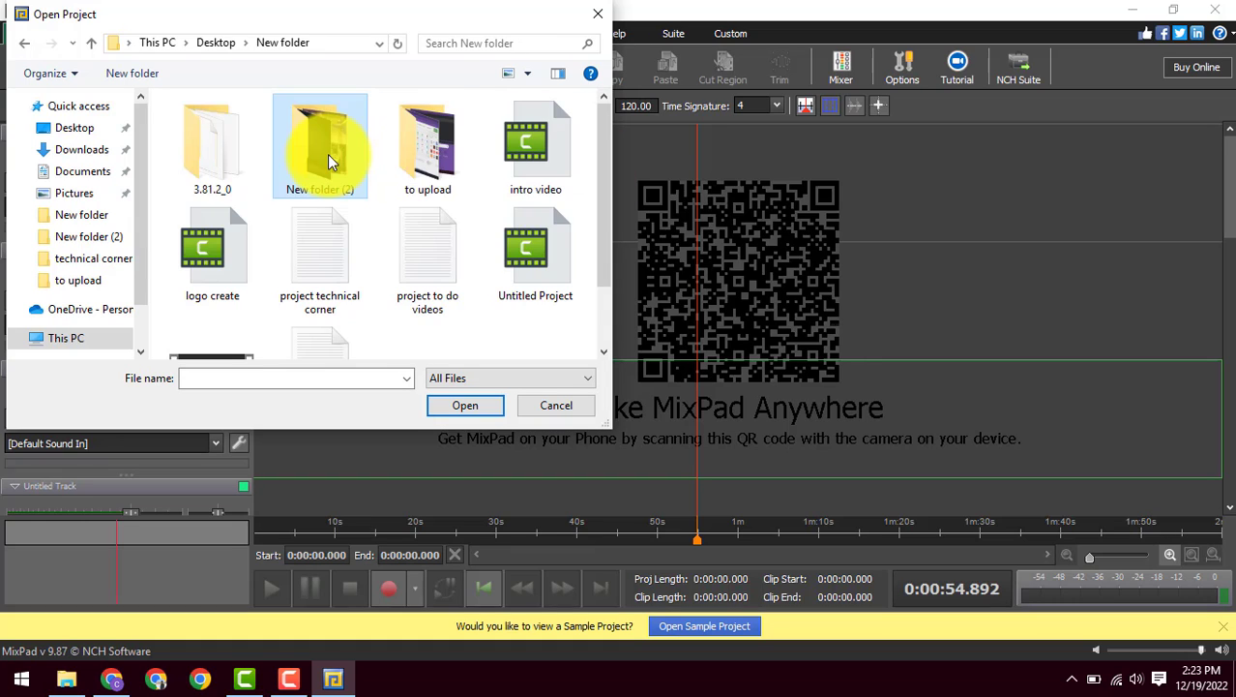
{"action": "key", "text": "Right"}
{"action": "key", "text": "Return"}
{"action": "left_click", "coordinate": [464, 156]}
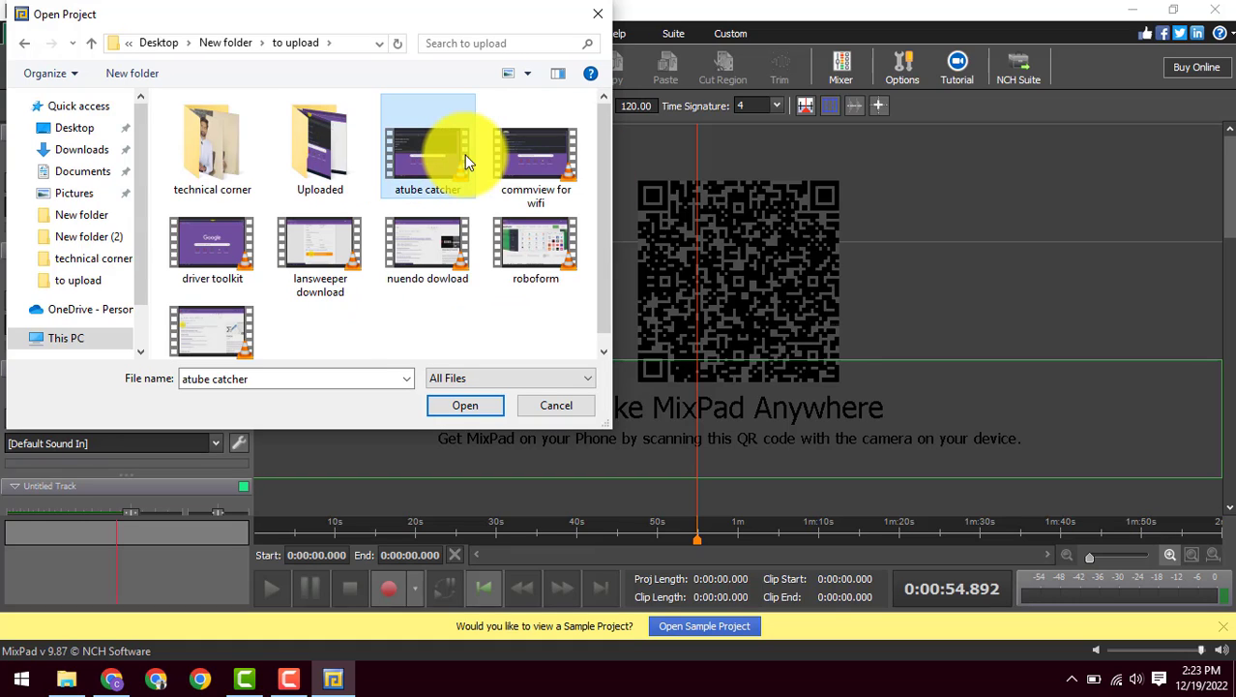
{"action": "double_click", "coordinate": [464, 155]}
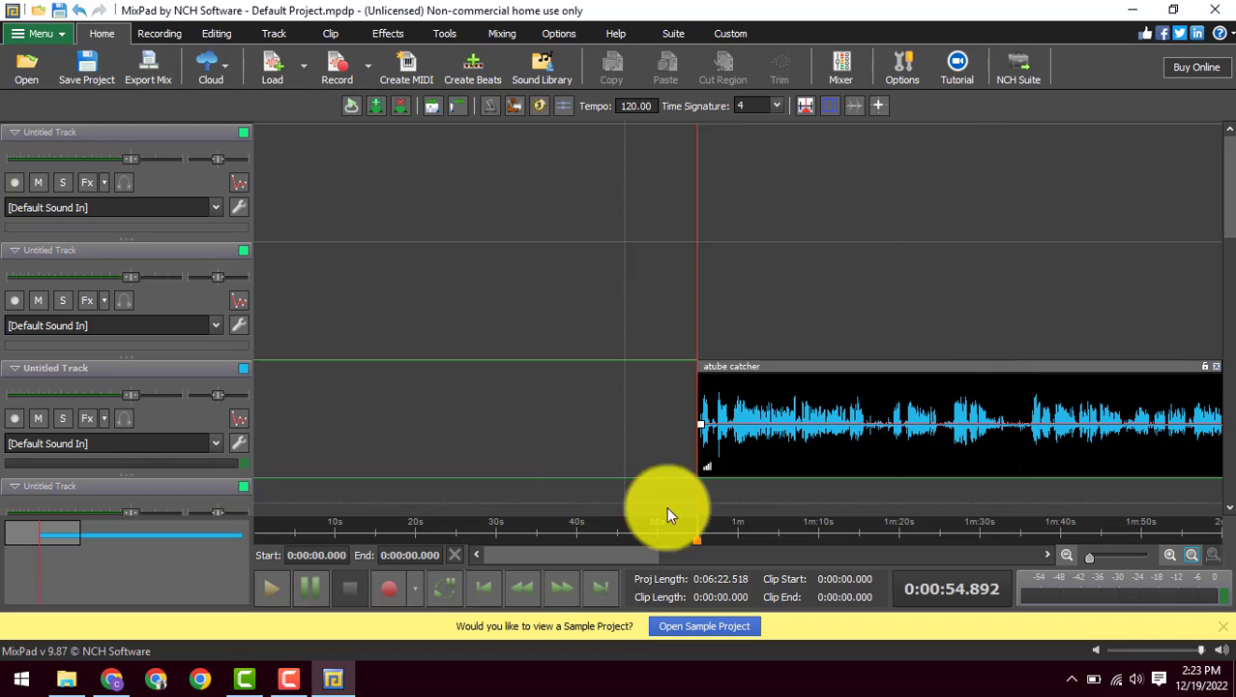
Add three fade points to the atube catcher clip's volume line at about 1:05, 1:09 and 1:12.
{"action": "scroll", "coordinate": [1215, 219], "scroll_direction": "down", "scroll_amount": 3}
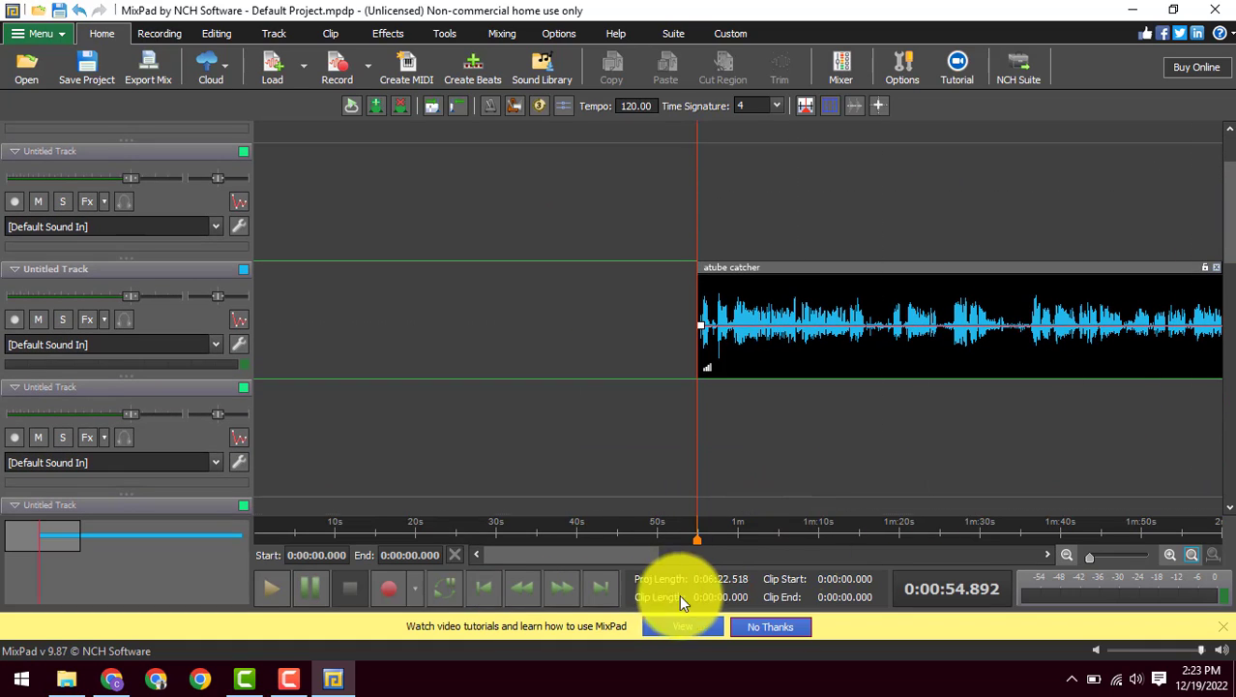
{"action": "mouse_move", "coordinate": [615, 556]}
{"action": "left_mouse_down"}
{"action": "mouse_move", "coordinate": [1062, 542]}
{"action": "mouse_move", "coordinate": [611, 571]}
{"action": "left_mouse_up"}
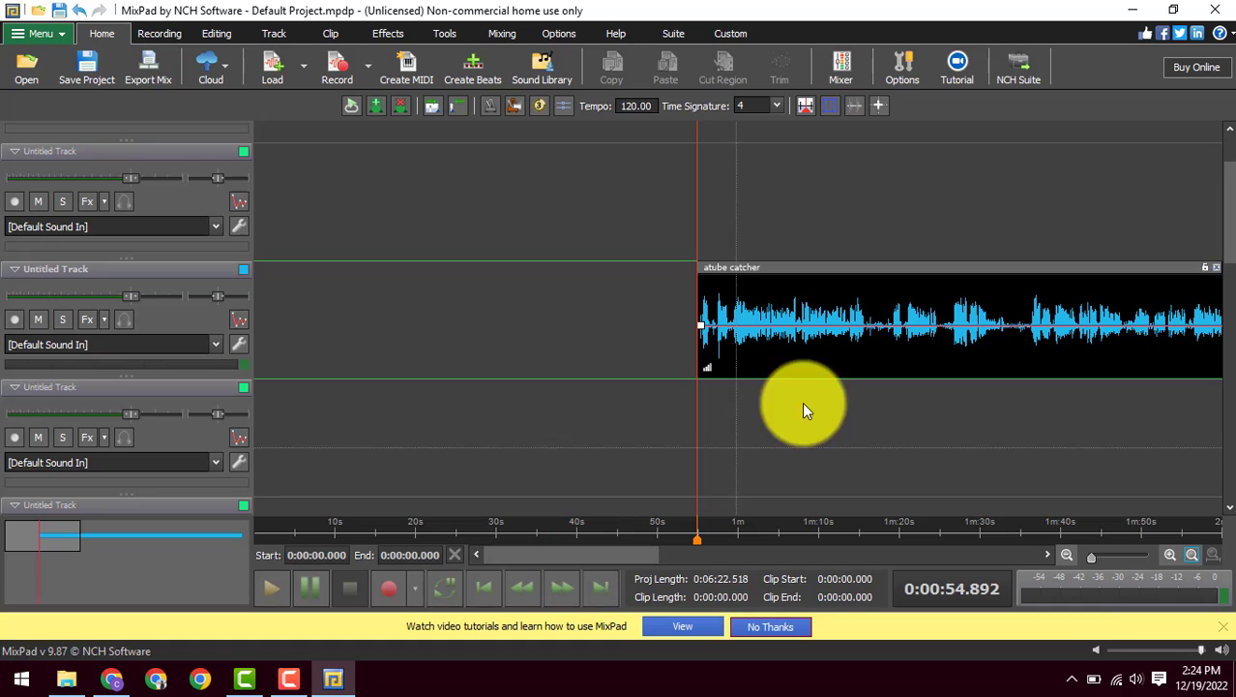
{"action": "right_click", "coordinate": [808, 336]}
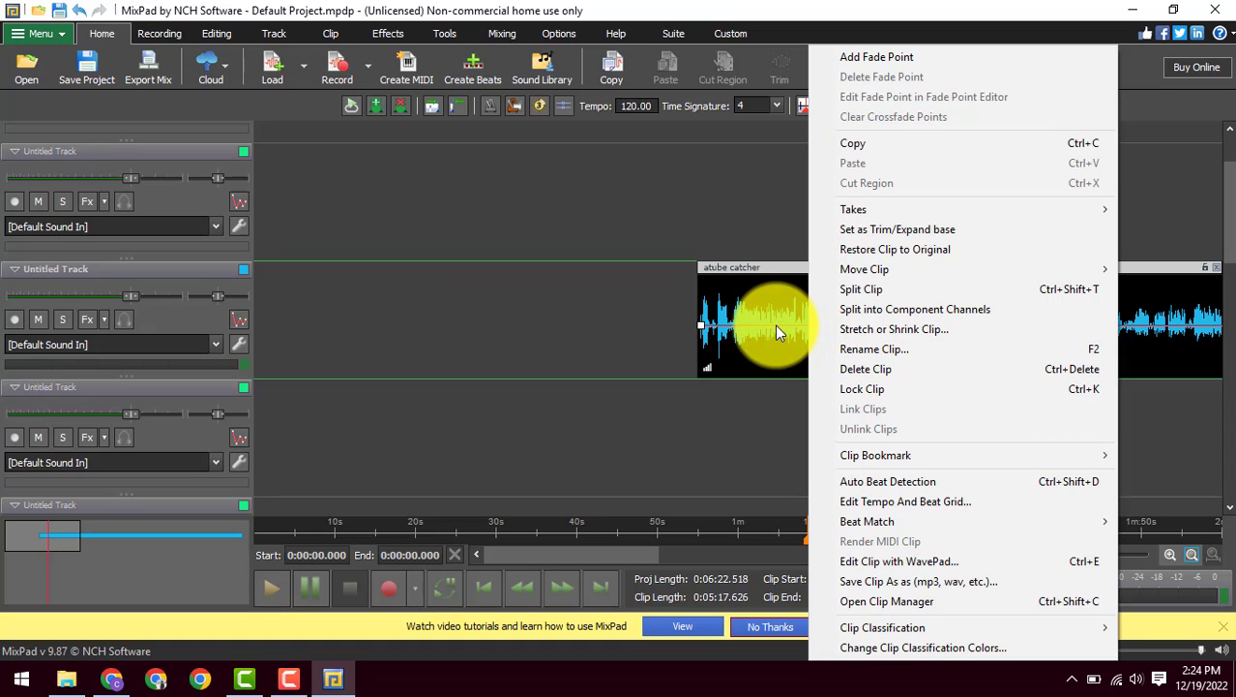
{"action": "left_click", "coordinate": [775, 324]}
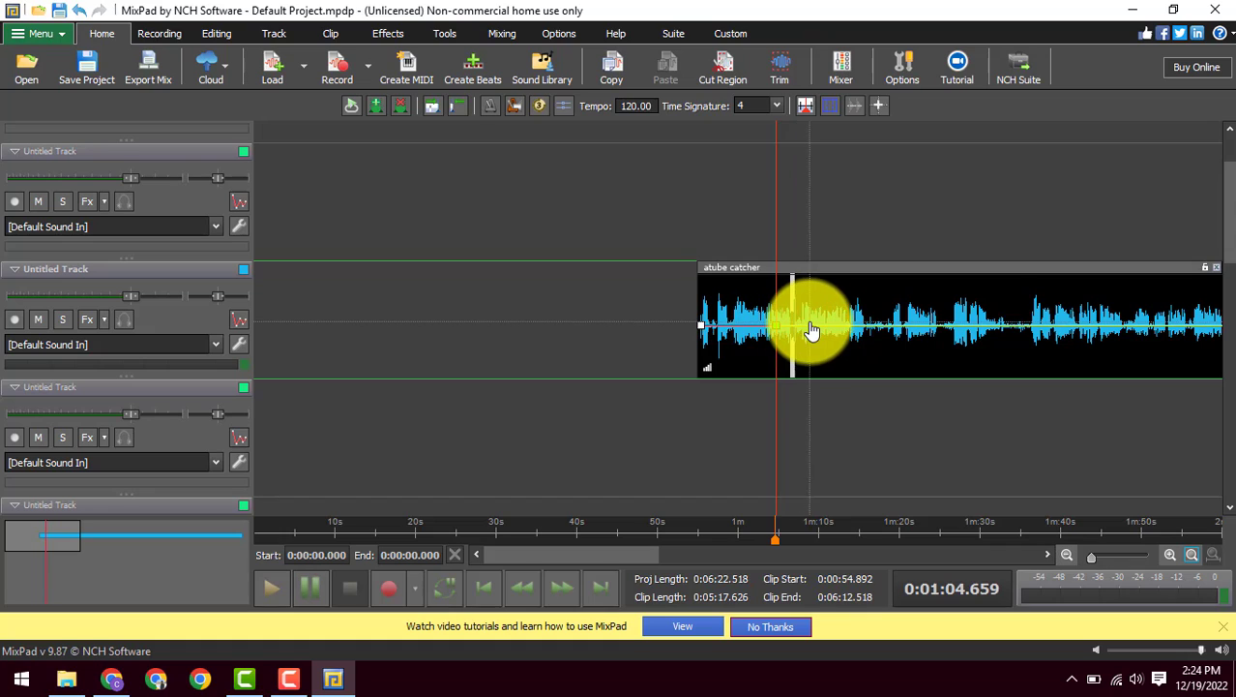
{"action": "left_click", "coordinate": [809, 329]}
{"action": "left_click", "coordinate": [846, 327]}
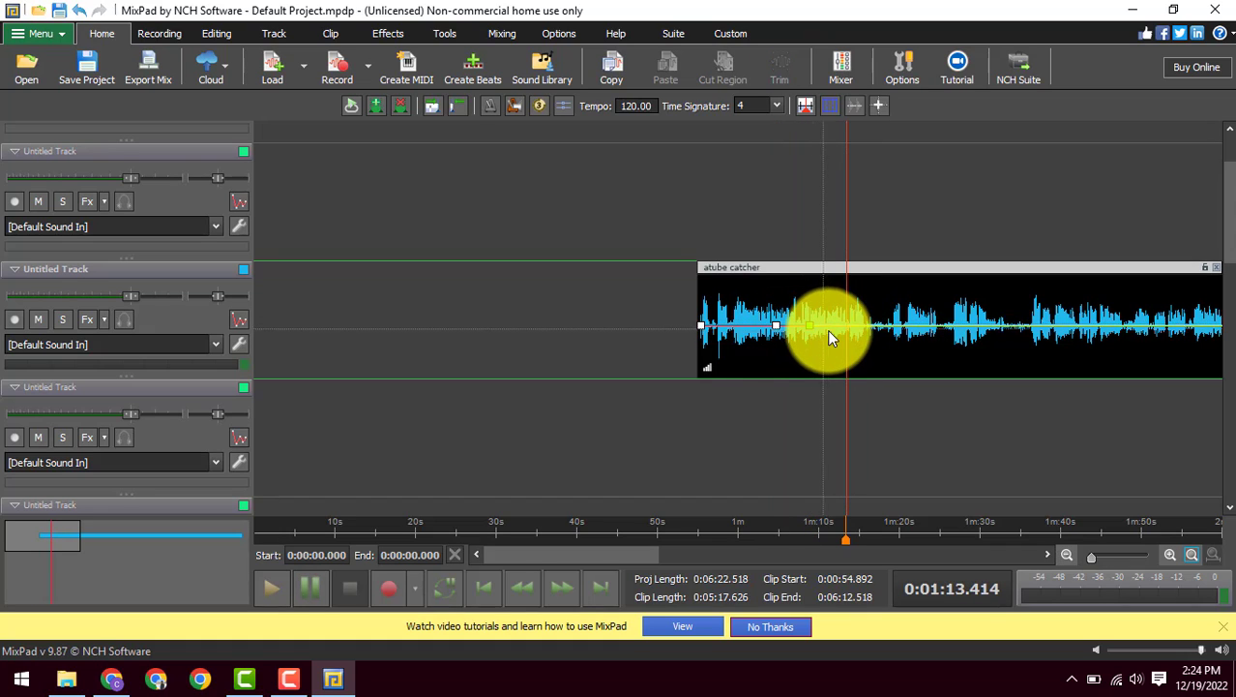
{"action": "left_click", "coordinate": [837, 327]}
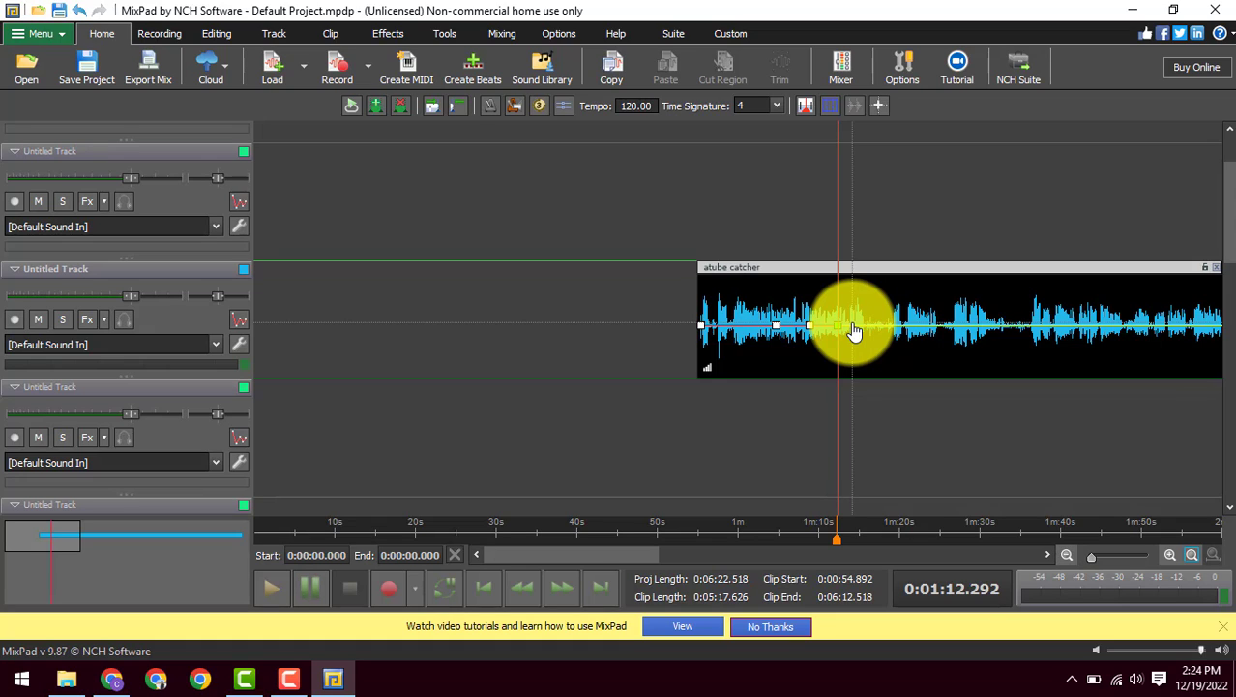
Place the playhead at about 43 s and select the third track's region from about 46 s to 1:36.
{"action": "left_click", "coordinate": [896, 335]}
{"action": "left_click", "coordinate": [599, 348]}
{"action": "left_click_drag", "start_coordinate": [627, 327], "coordinate": [1030, 303]}
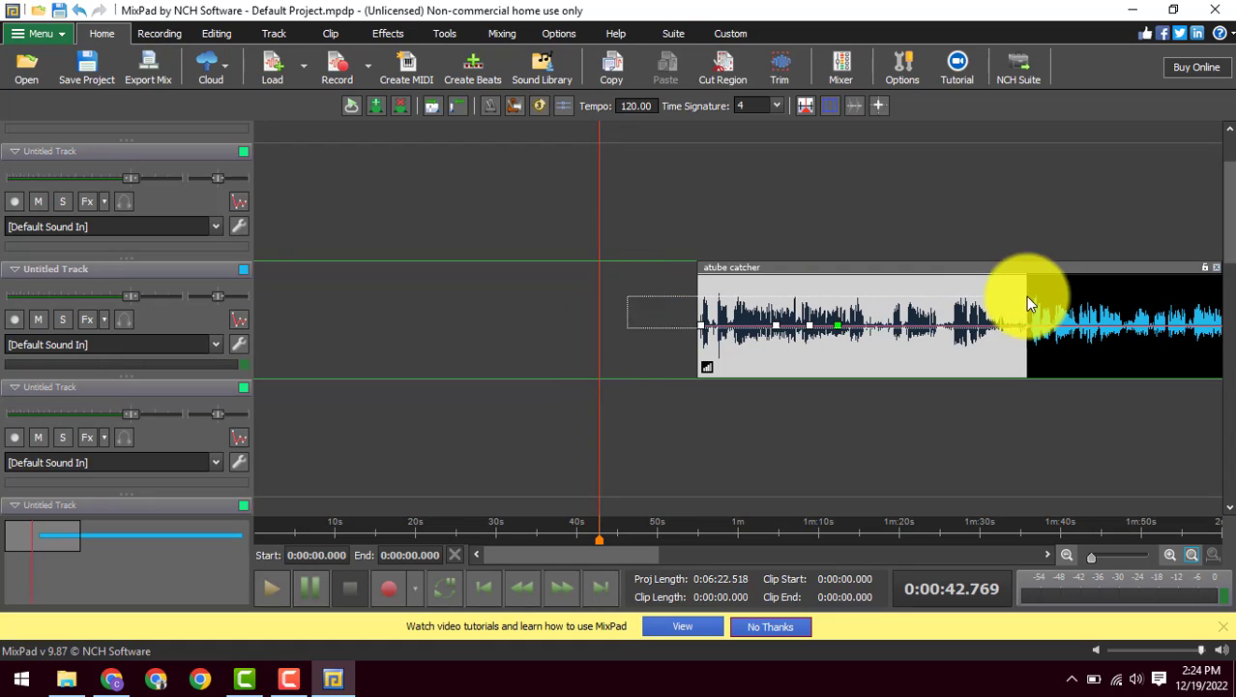
Minimize the MixPad window and refresh the Windows desktop several times.
{"action": "left_click", "coordinate": [1132, 10]}
{"action": "right_click", "coordinate": [660, 225]}
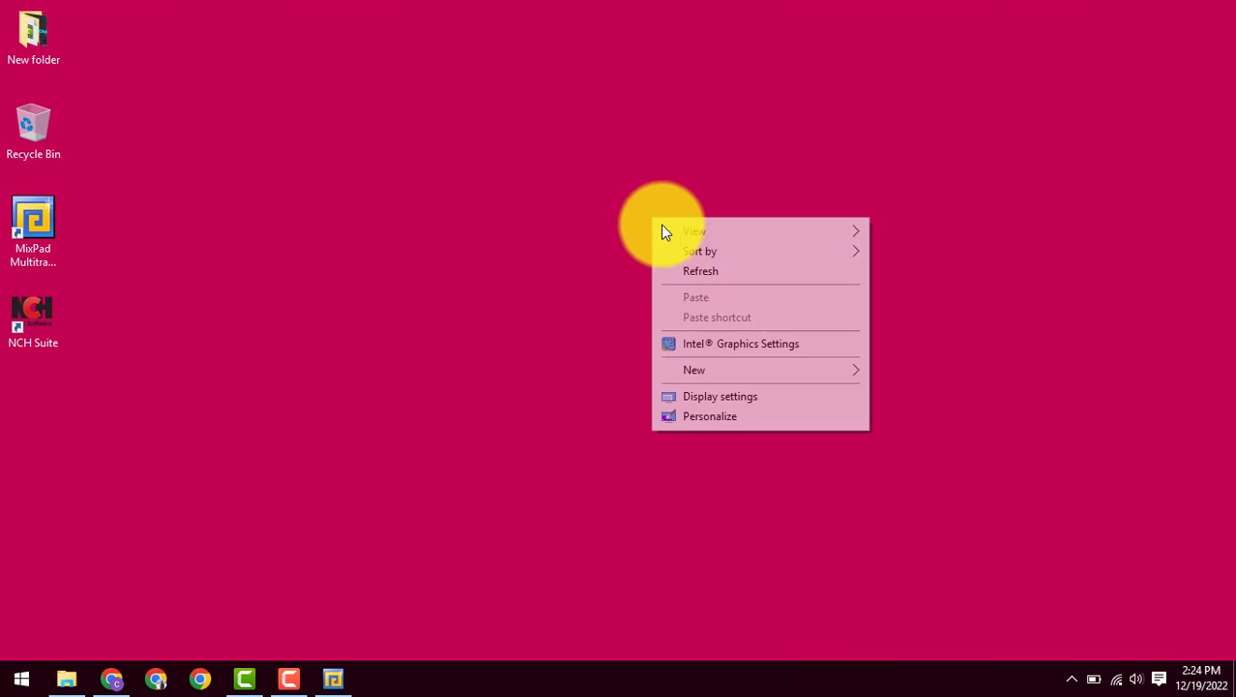
{"action": "right_click", "coordinate": [731, 273]}
{"action": "right_click", "coordinate": [814, 326]}
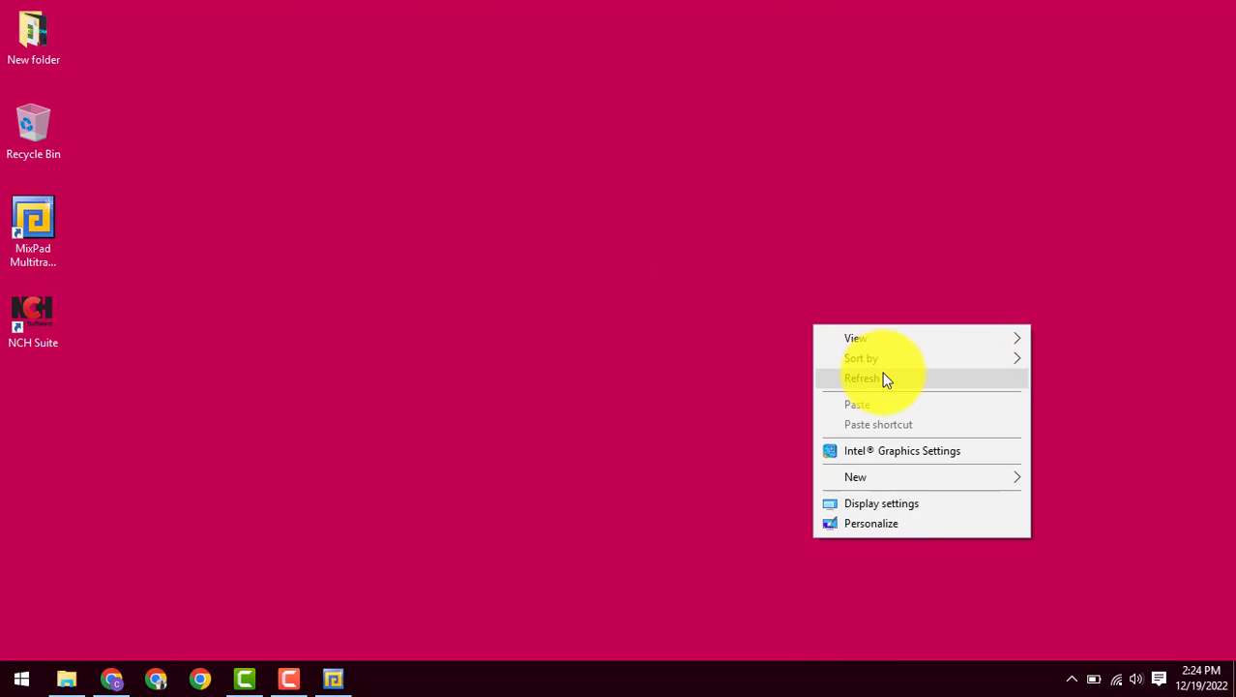
{"action": "left_click", "coordinate": [884, 380]}
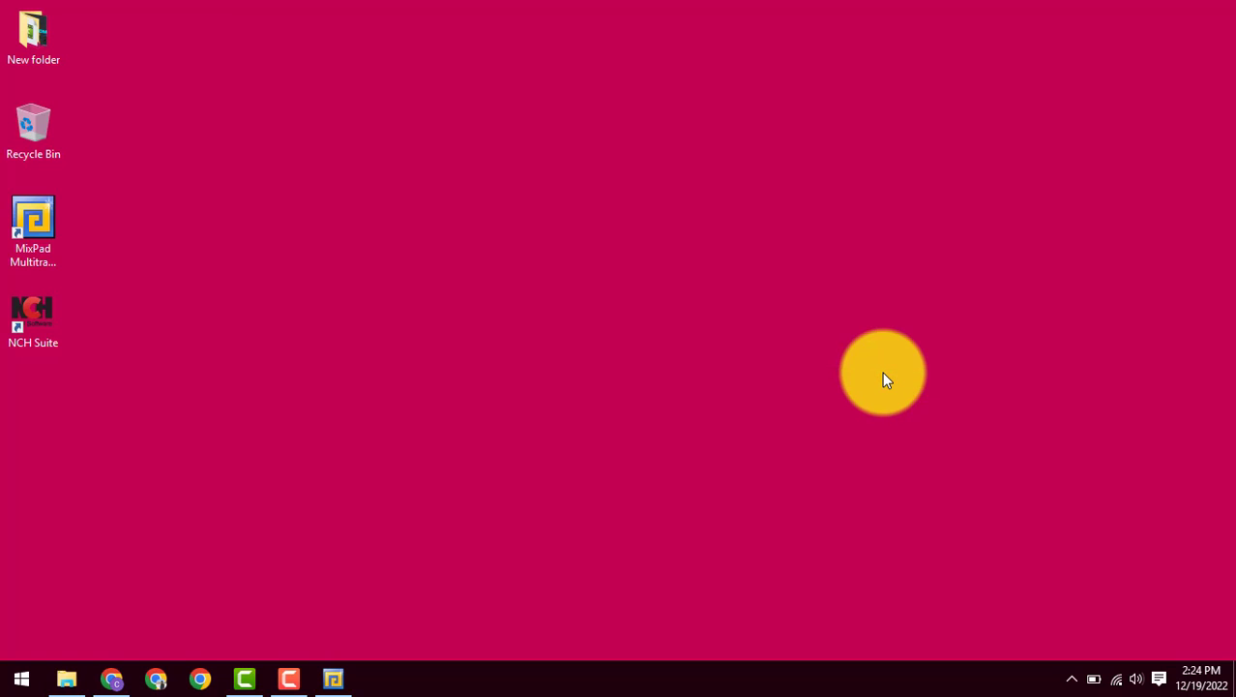
{"action": "right_click", "coordinate": [517, 314]}
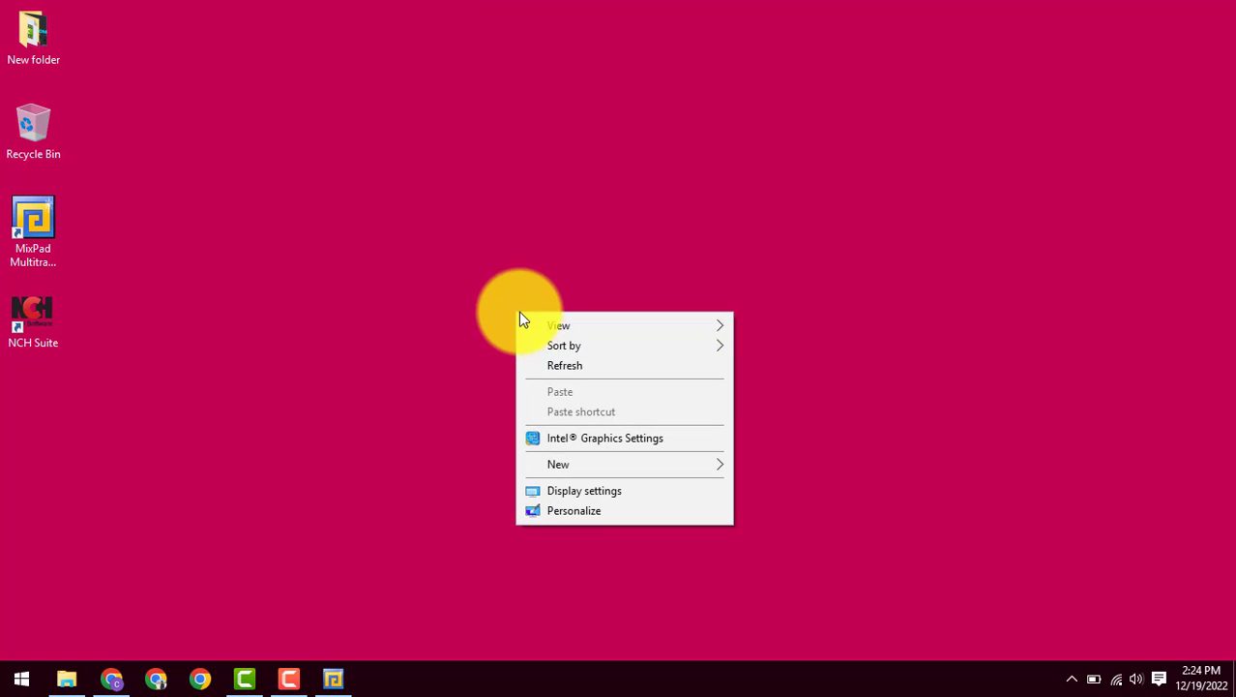
{"action": "left_click", "coordinate": [592, 362]}
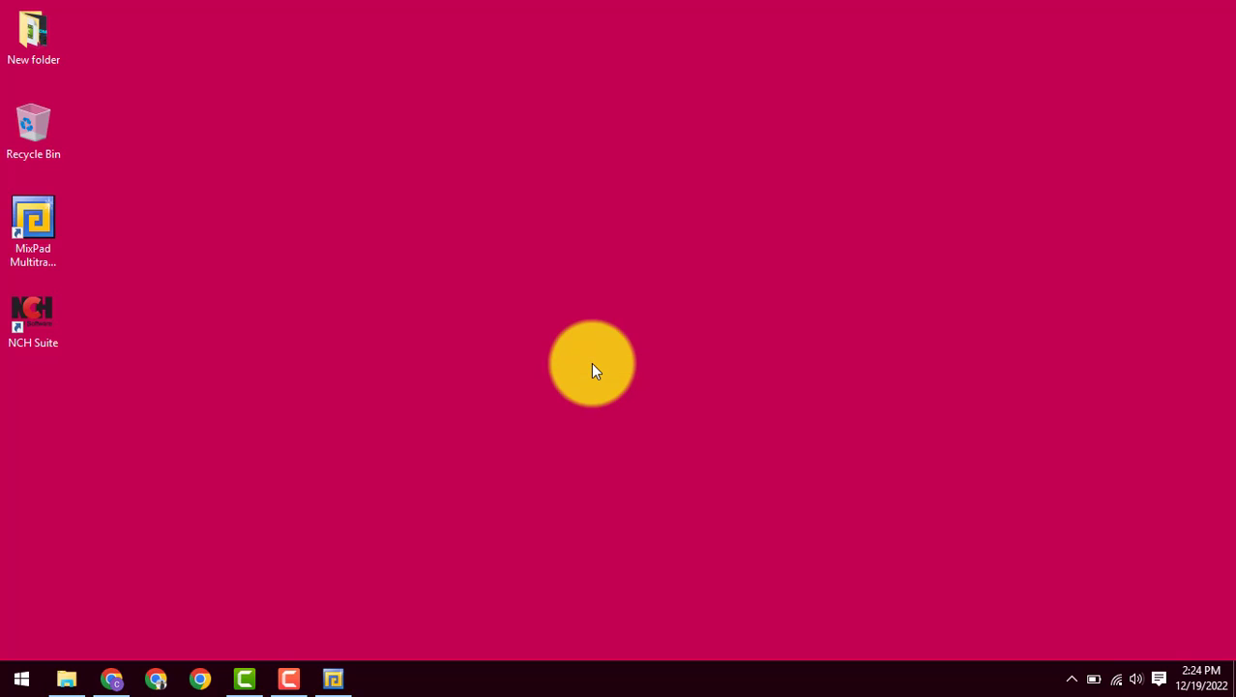
{"action": "right_click", "coordinate": [591, 364]}
{"action": "left_click", "coordinate": [642, 416]}
{"action": "right_click", "coordinate": [642, 416]}
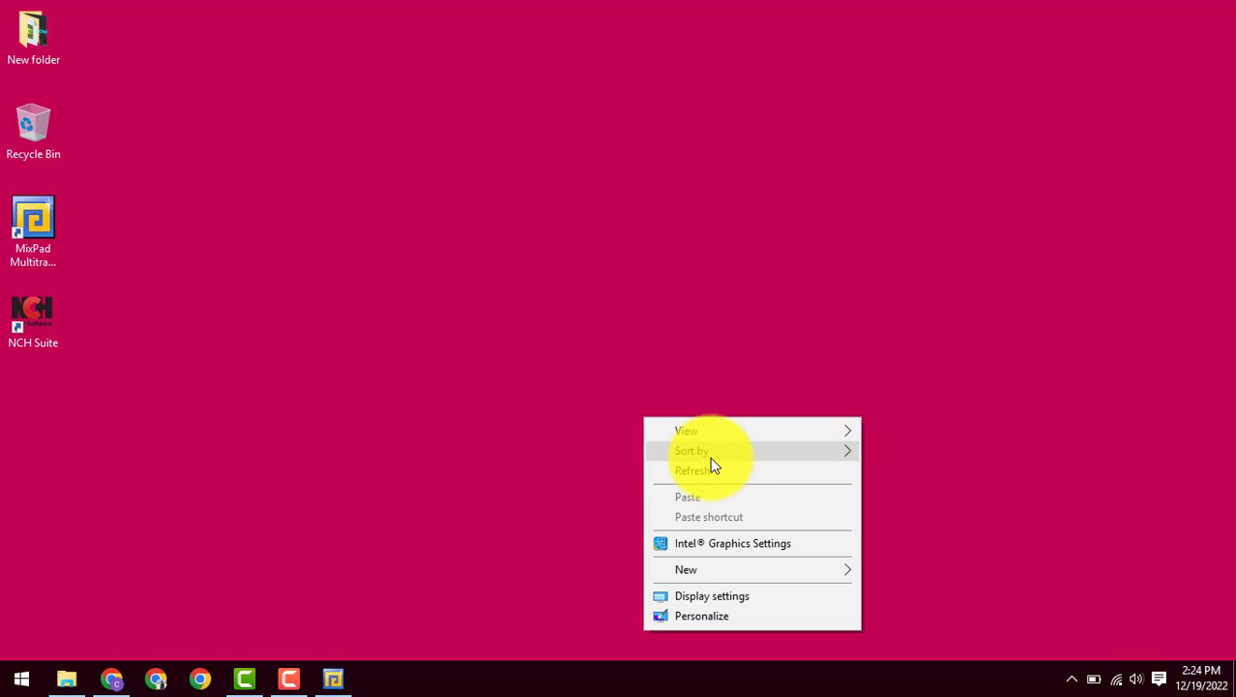
{"action": "left_click", "coordinate": [716, 471]}
{"action": "right_click", "coordinate": [715, 472]}
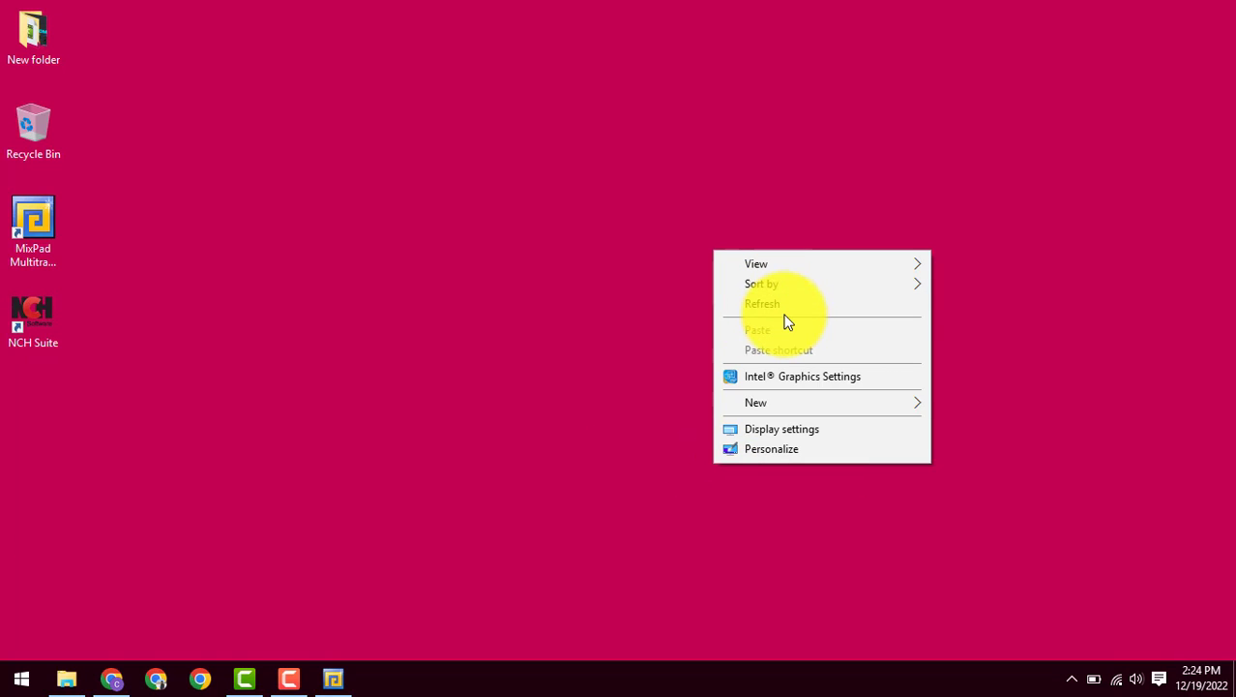
{"action": "left_click", "coordinate": [821, 304]}
{"action": "right_click", "coordinate": [820, 304]}
{"action": "left_click", "coordinate": [894, 348]}
{"action": "right_click", "coordinate": [894, 346]}
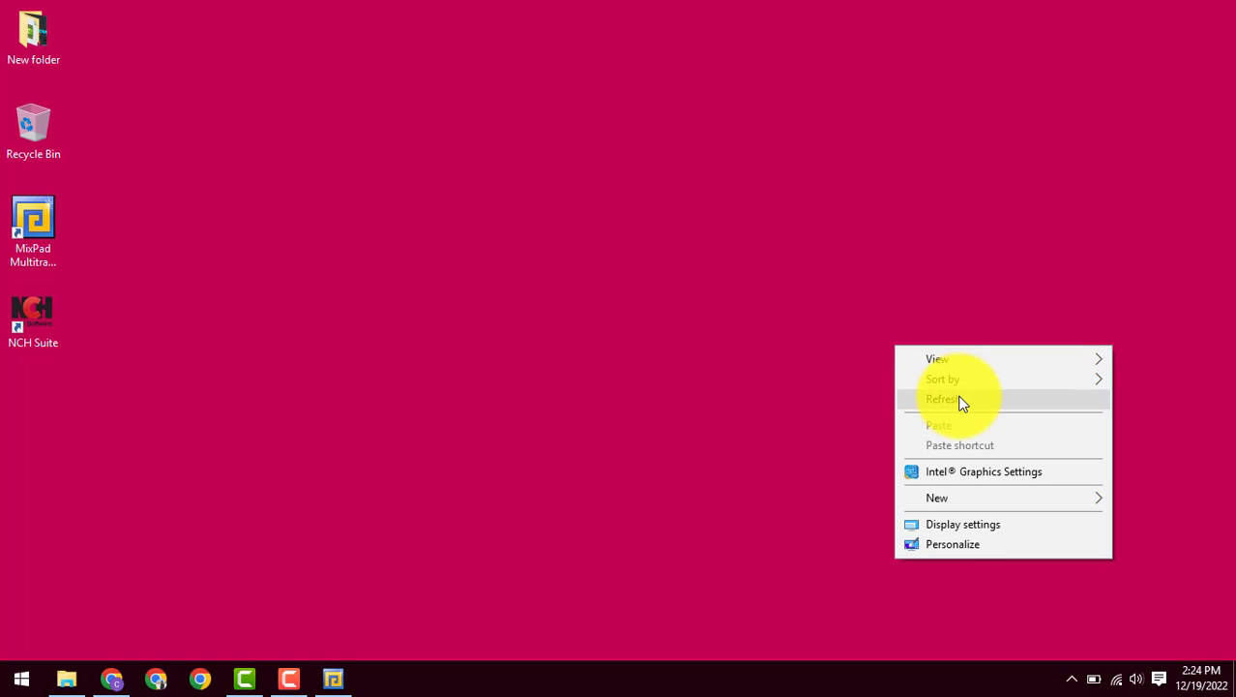